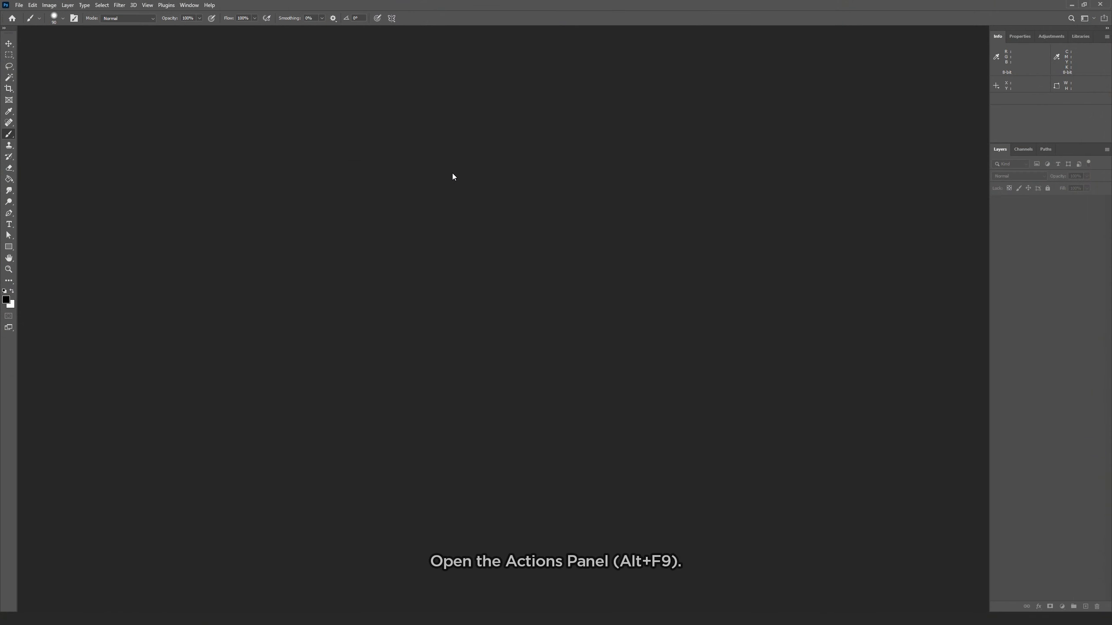
# - Show the Actions panel, which lists only Default Actions
pyautogui.click(189, 6)
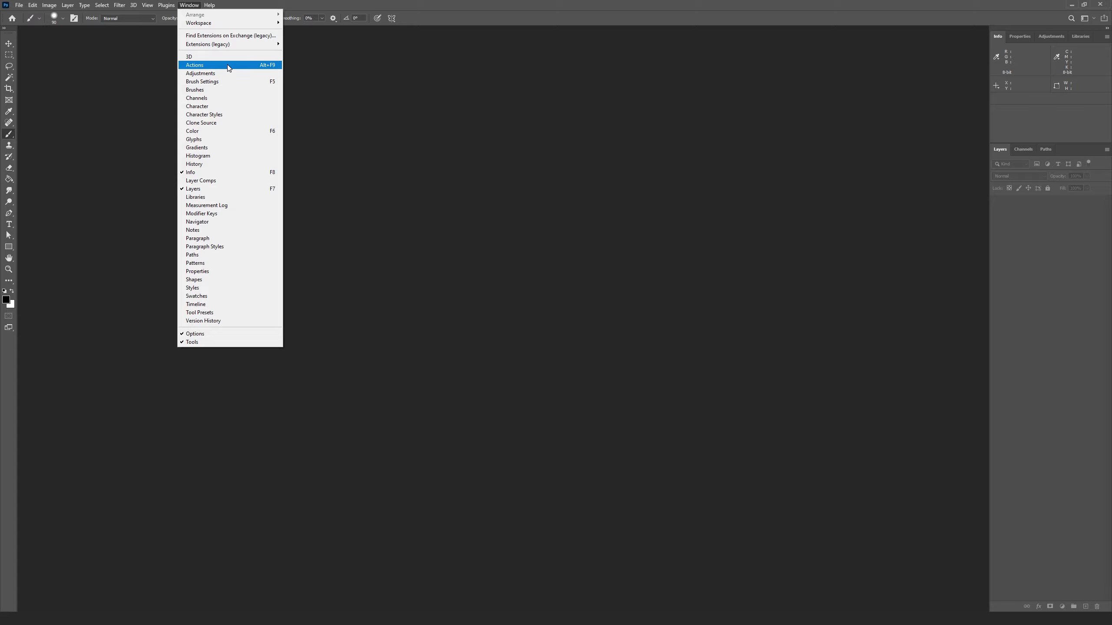
pyautogui.click(228, 65)
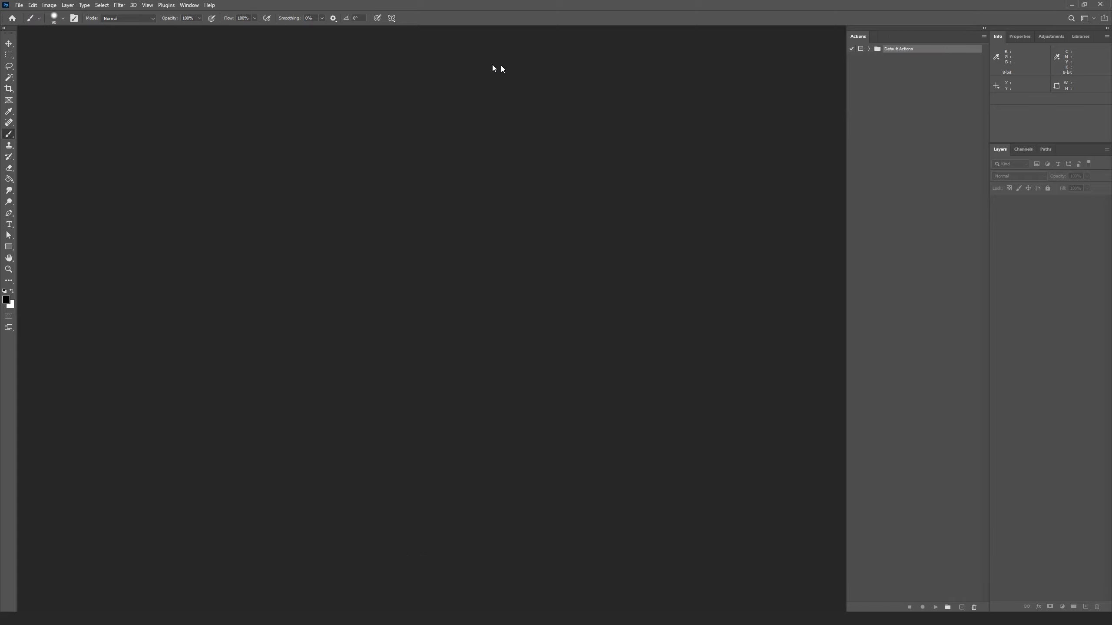
pyautogui.click(19, 5)
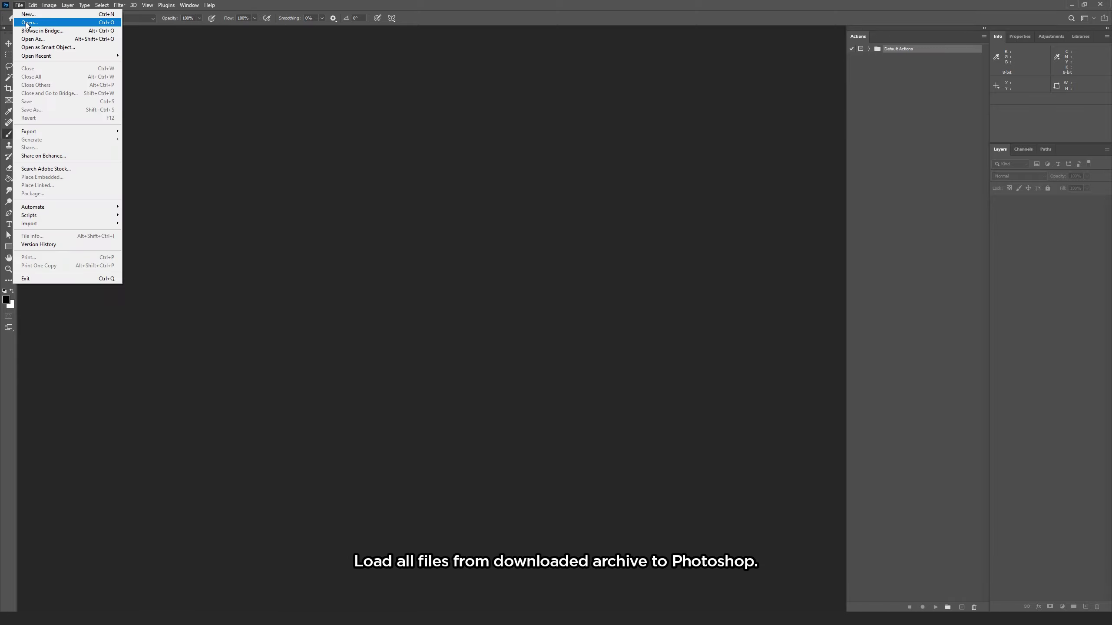
# - Load both Dry Brush files, the .abr brushes and the .atn action set
pyautogui.click(71, 23)
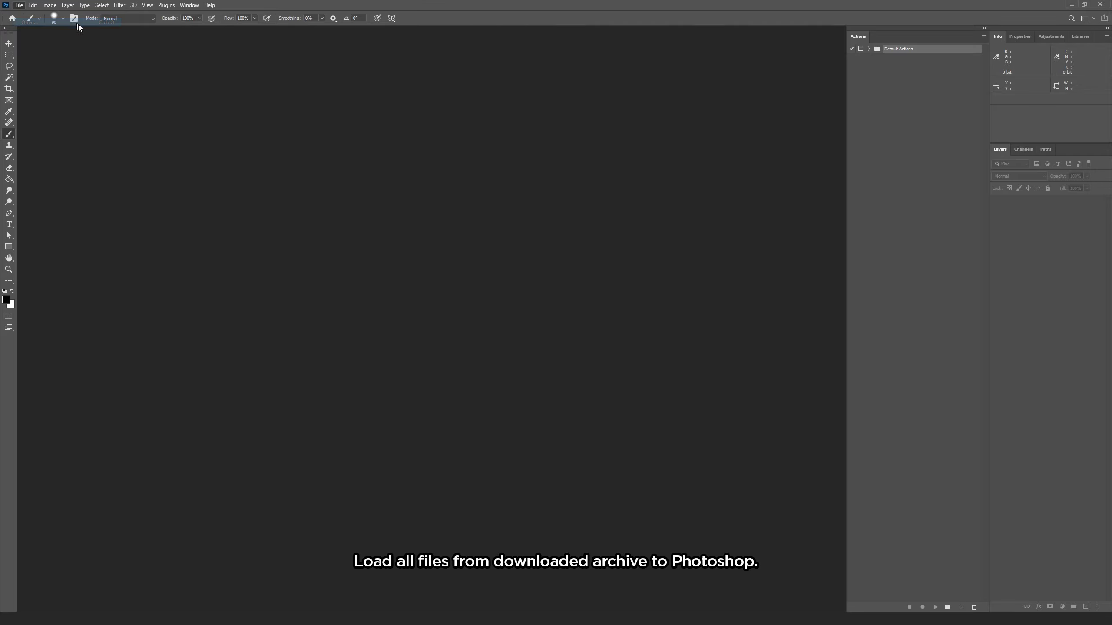
pyautogui.click(117, 73)
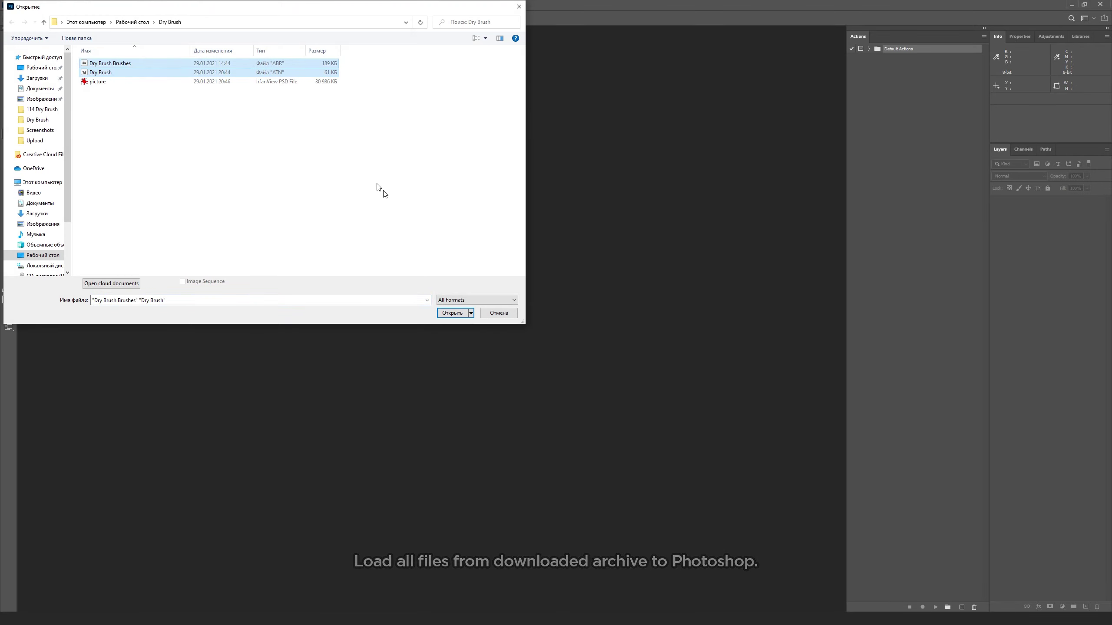
pyautogui.click(456, 312)
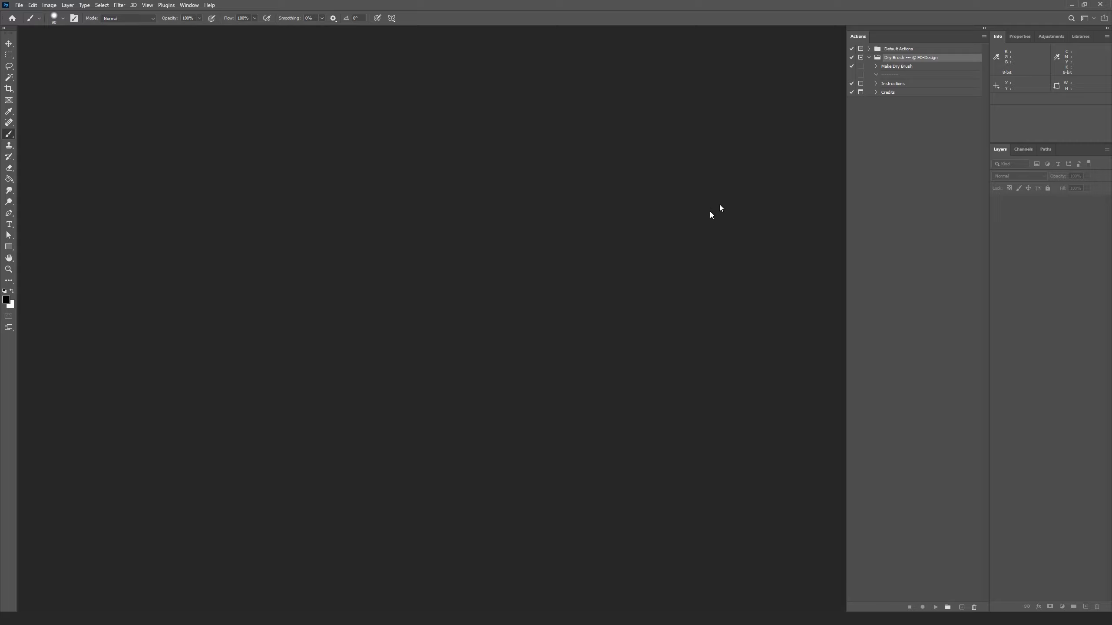
# - Play the Instructions action and dismiss its message
pyautogui.click(919, 66)
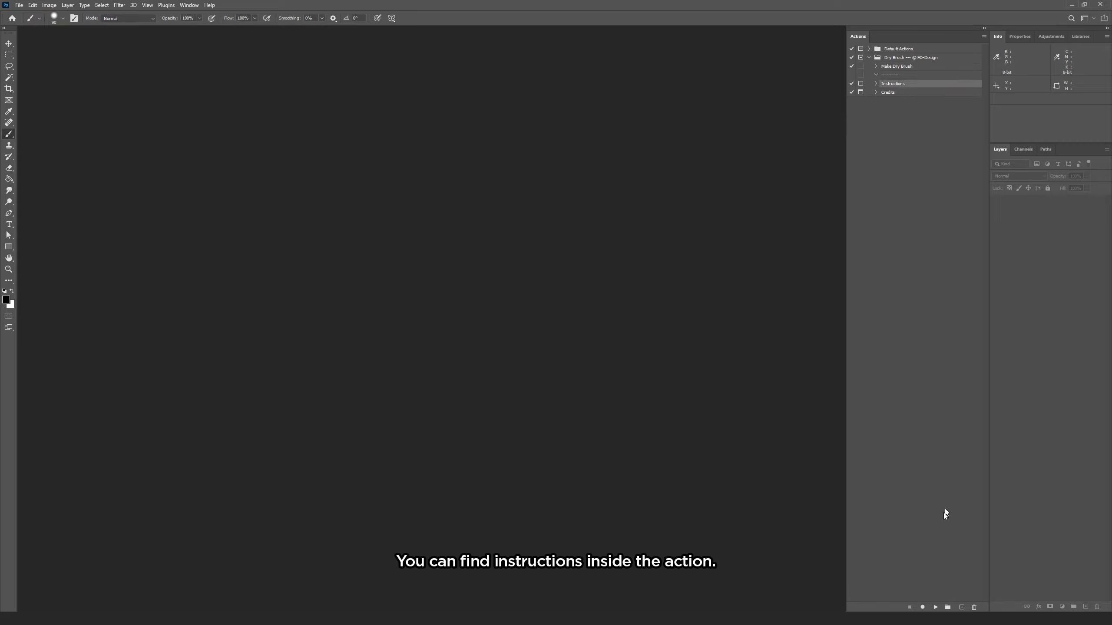
pyautogui.click(936, 607)
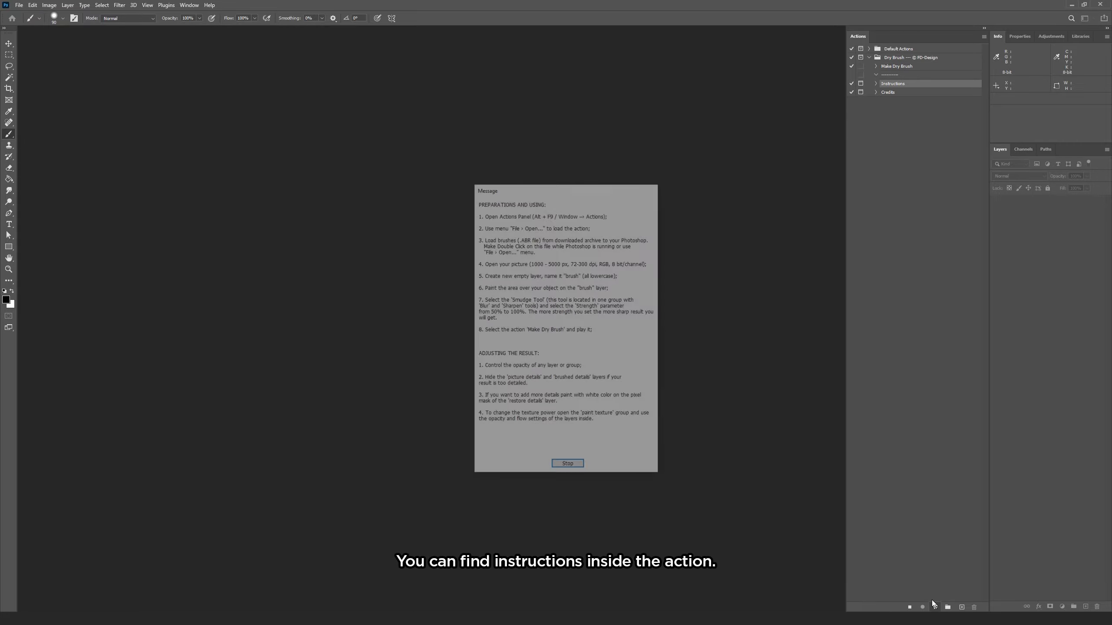
pyautogui.click(568, 467)
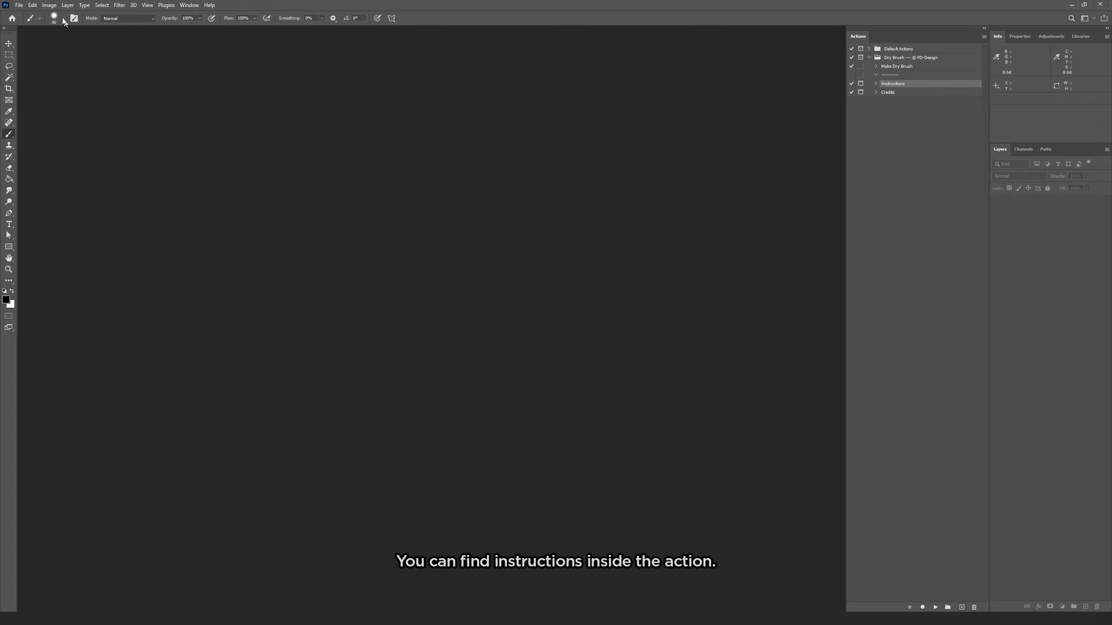
pyautogui.click(18, 5)
pyautogui.click(30, 22)
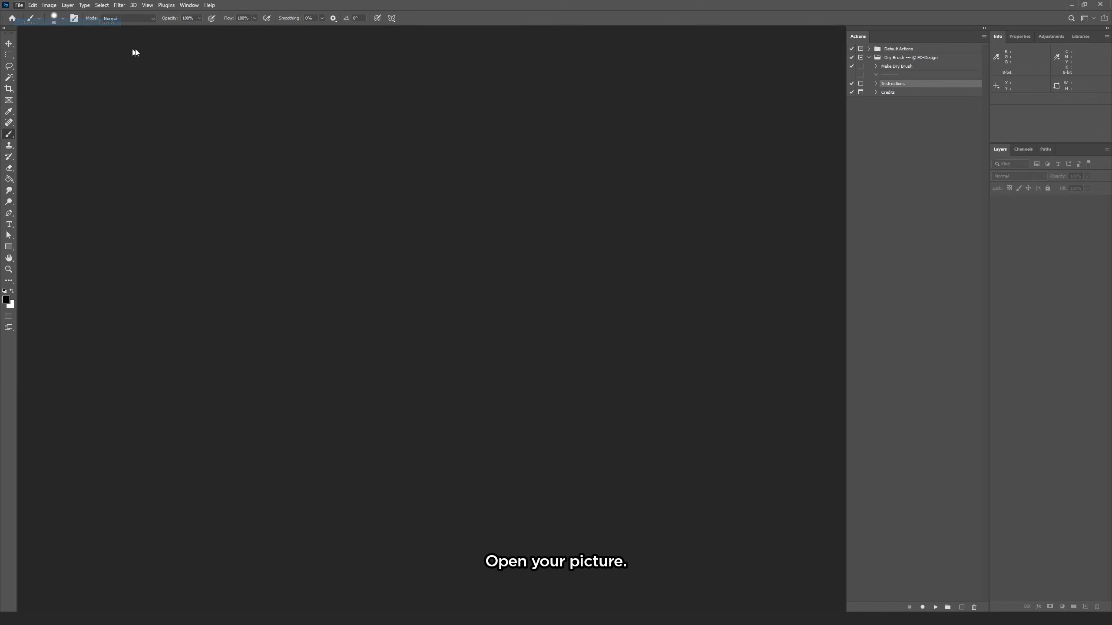
# - Open picture.psd and add a new empty layer named 'brush'
pyautogui.doubleClick(131, 85)
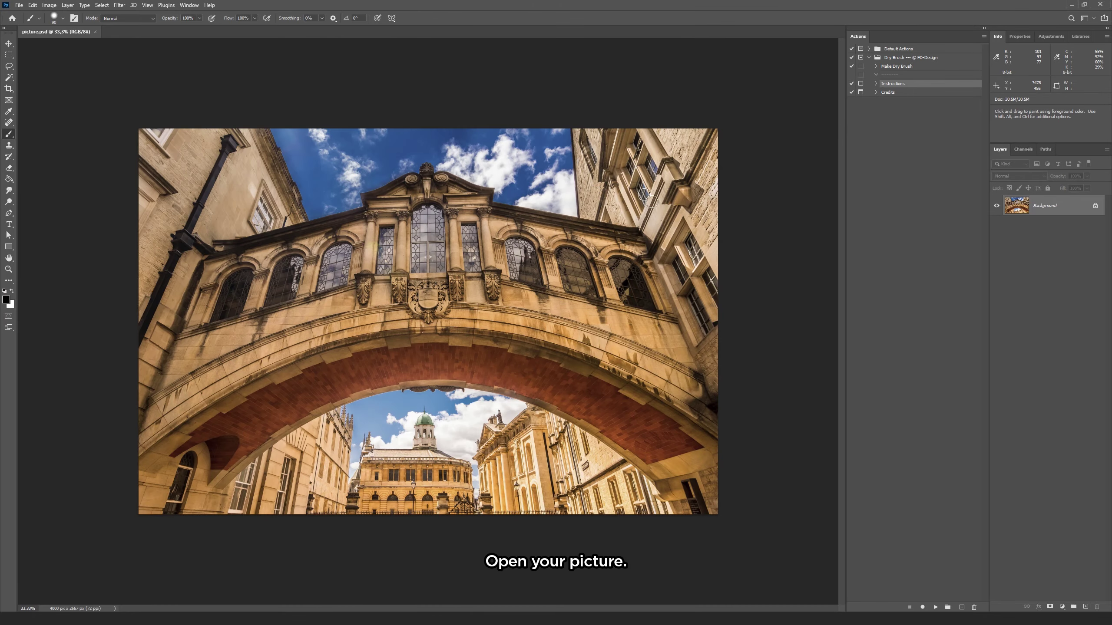
pyautogui.hotkey('ctrl', 'shift', 'alt', 'n')
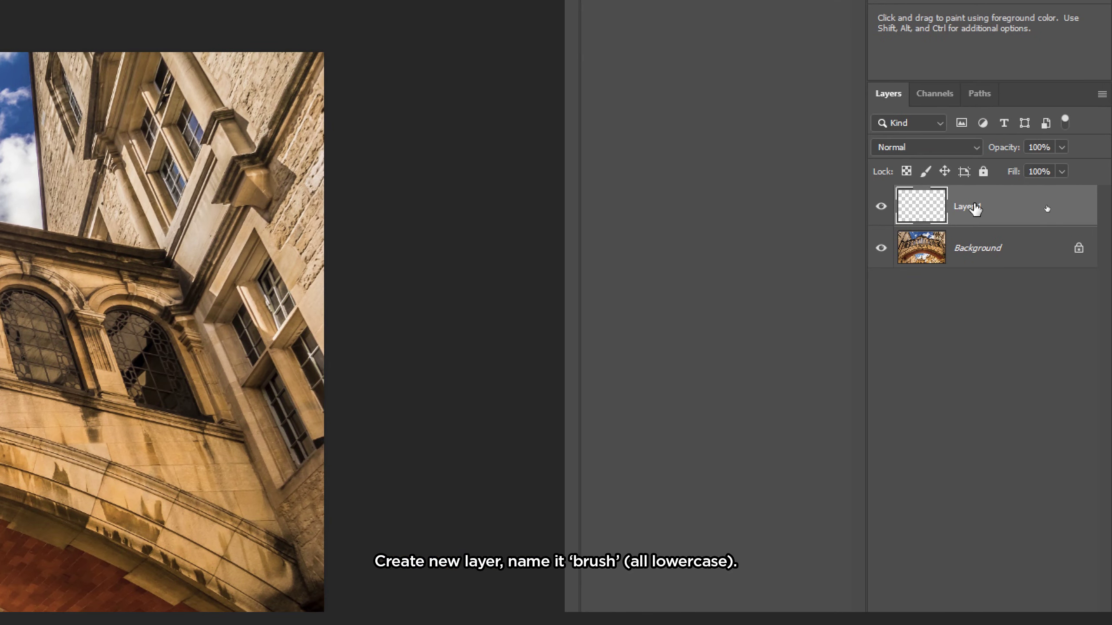
pyautogui.doubleClick(975, 208)
pyautogui.write('b')
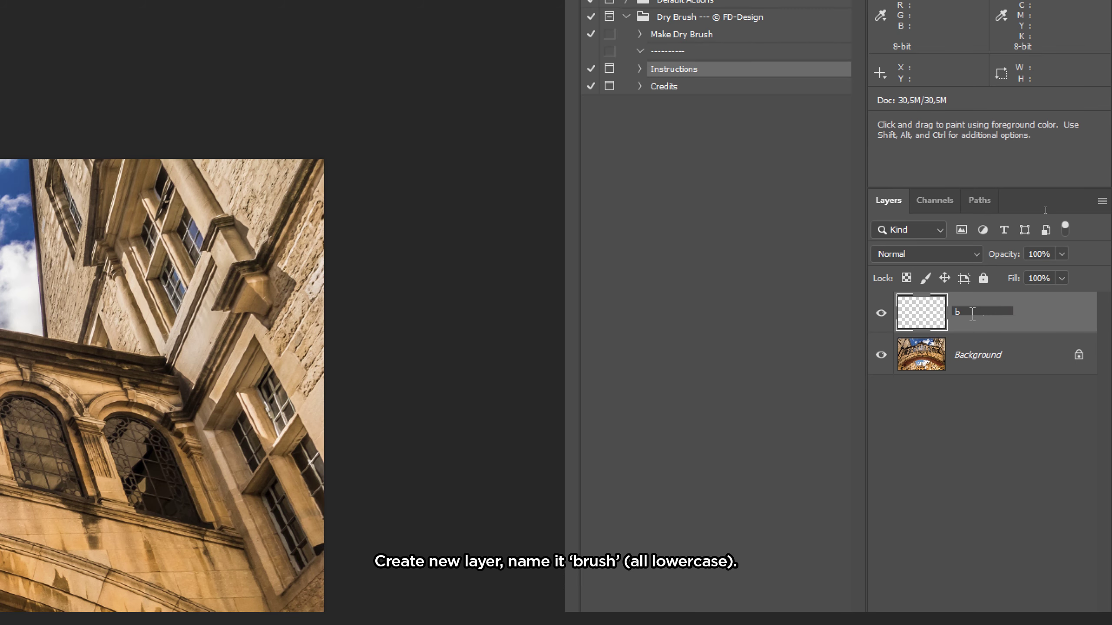
pyautogui.write('rush')
pyautogui.press('Return')
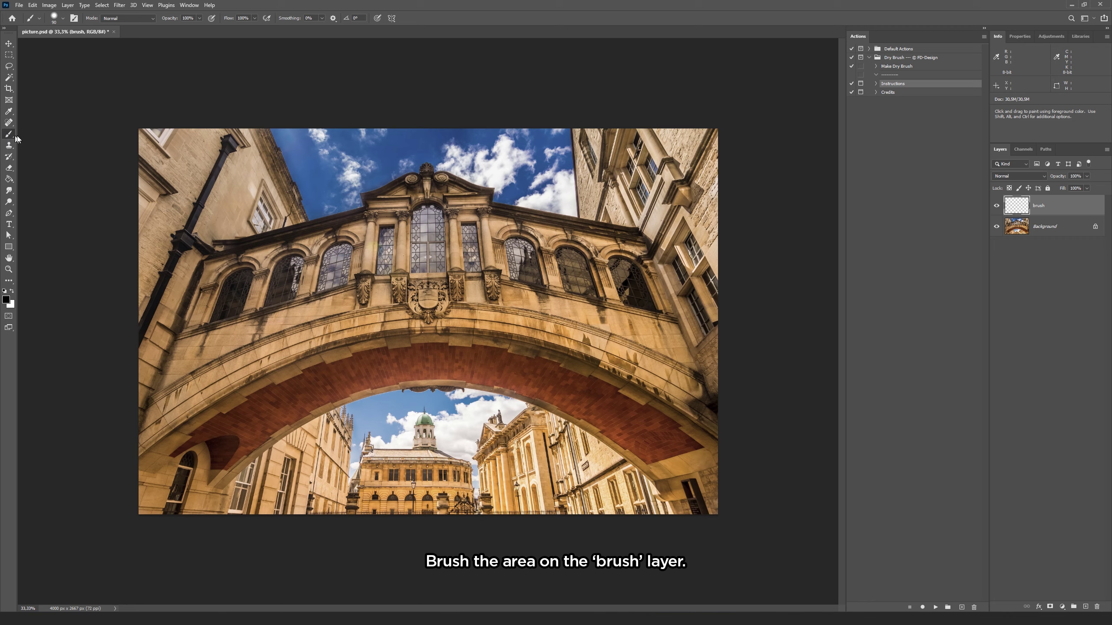
pyautogui.rightClick(403, 197)
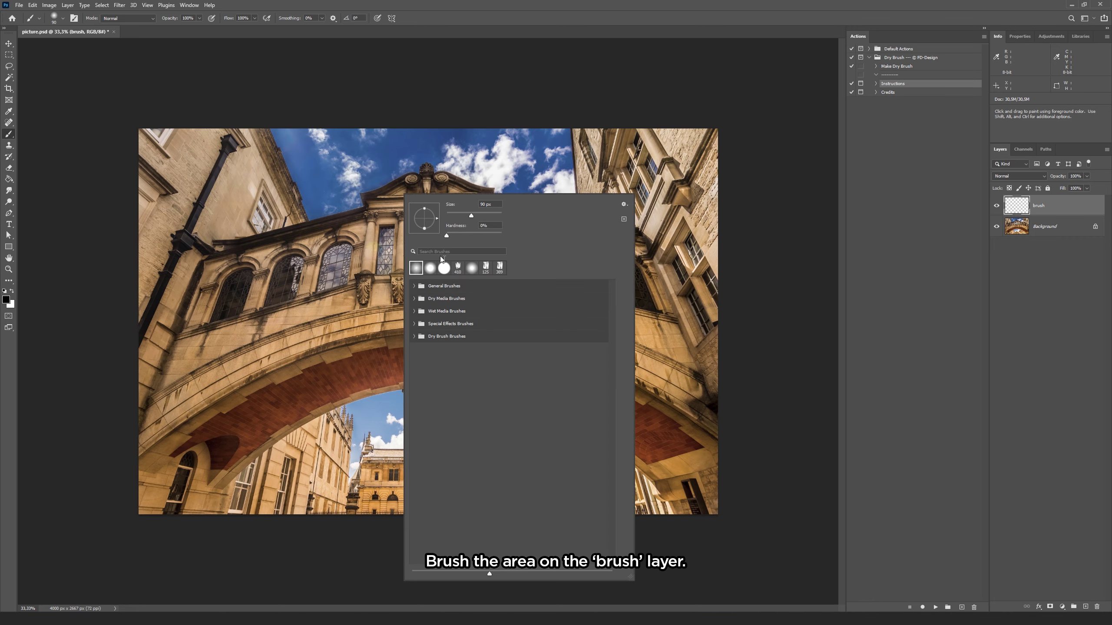
# - Paint and fill the bridge solid black on the brush layer with an enlarged brush
pyautogui.press('Escape')
pyautogui.press(']')
pyautogui.moveTo(490, 196)
pyautogui.mouseDown()
pyautogui.moveTo(429, 181)
pyautogui.moveTo(510, 395)
pyautogui.moveTo(700, 429)
pyautogui.moveTo(499, 205)
pyautogui.moveTo(659, 351)
pyautogui.mouseUp()
pyautogui.press('g')
pyautogui.click(569, 329)
pyautogui.press('b')
pyautogui.moveTo(657, 307)
pyautogui.mouseDown()
pyautogui.moveTo(690, 397)
pyautogui.moveTo(615, 442)
pyautogui.moveTo(337, 399)
pyautogui.moveTo(242, 441)
pyautogui.moveTo(174, 440)
pyautogui.moveTo(173, 385)
pyautogui.moveTo(225, 266)
pyautogui.moveTo(422, 195)
pyautogui.moveTo(497, 223)
pyautogui.moveTo(655, 351)
pyautogui.mouseUp()
# - Erase the excess black on both sides and nudge the shape onto the bridge
pyautogui.press('e')
pyautogui.moveTo(774, 180); pyautogui.dragTo(749, 521)
pyautogui.moveTo(66, 482); pyautogui.dragTo(75, 124)
pyautogui.hotkey('ctrl', 'z')
pyautogui.moveTo(0, 298); pyautogui.dragTo(49, 508)
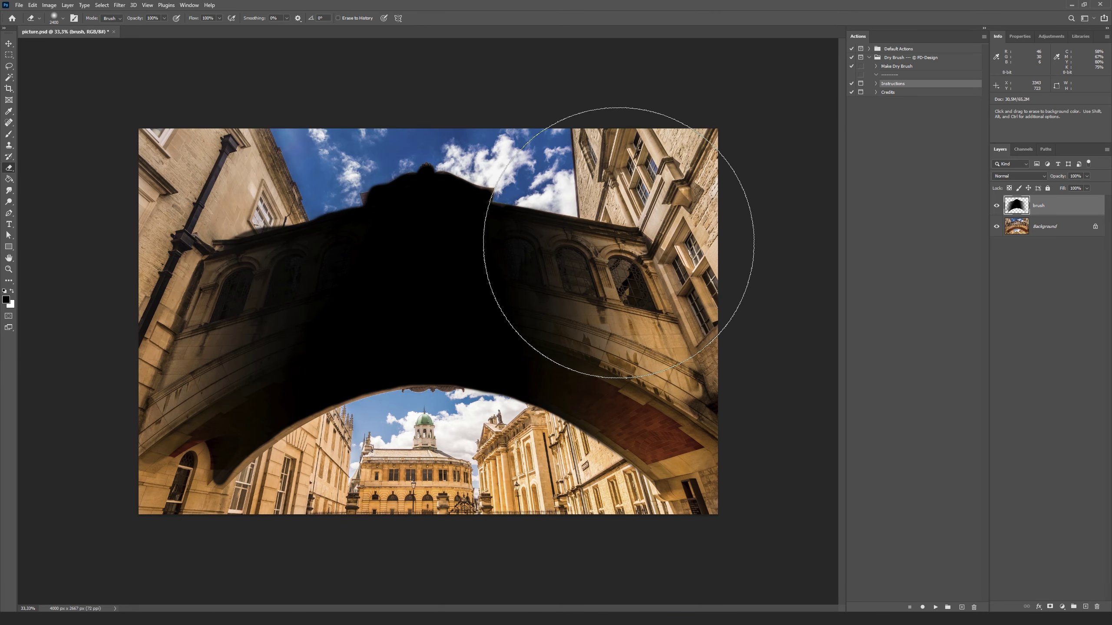
pyautogui.press('v')
pyautogui.moveTo(470, 327); pyautogui.dragTo(500, 322)
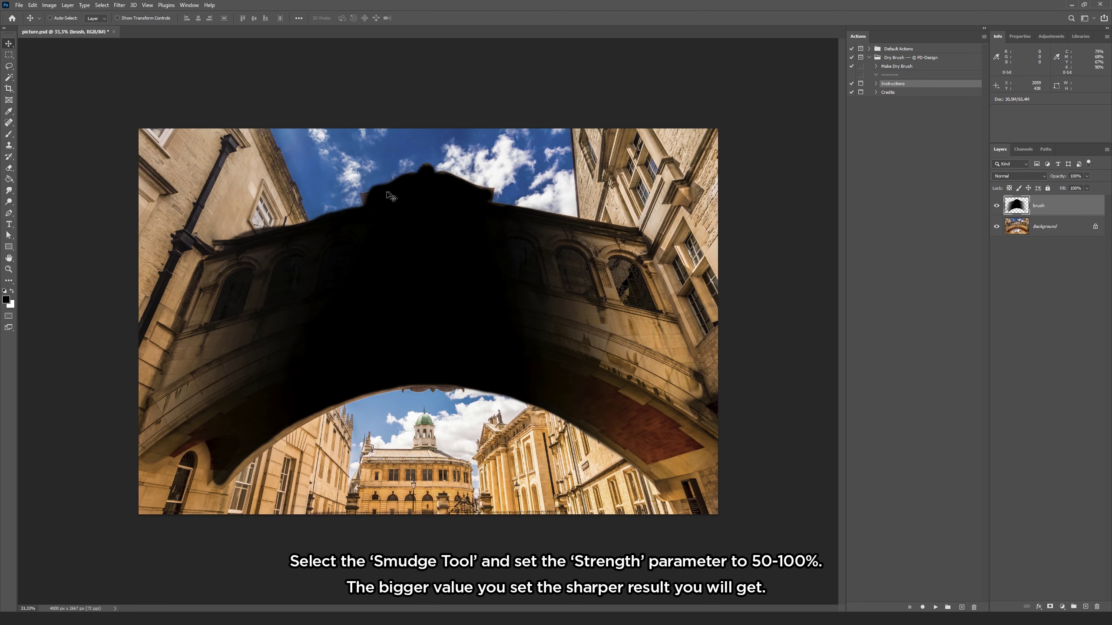
# - Select the Smudge Tool and raise its Strength to about 79%
pyautogui.click(7, 192)
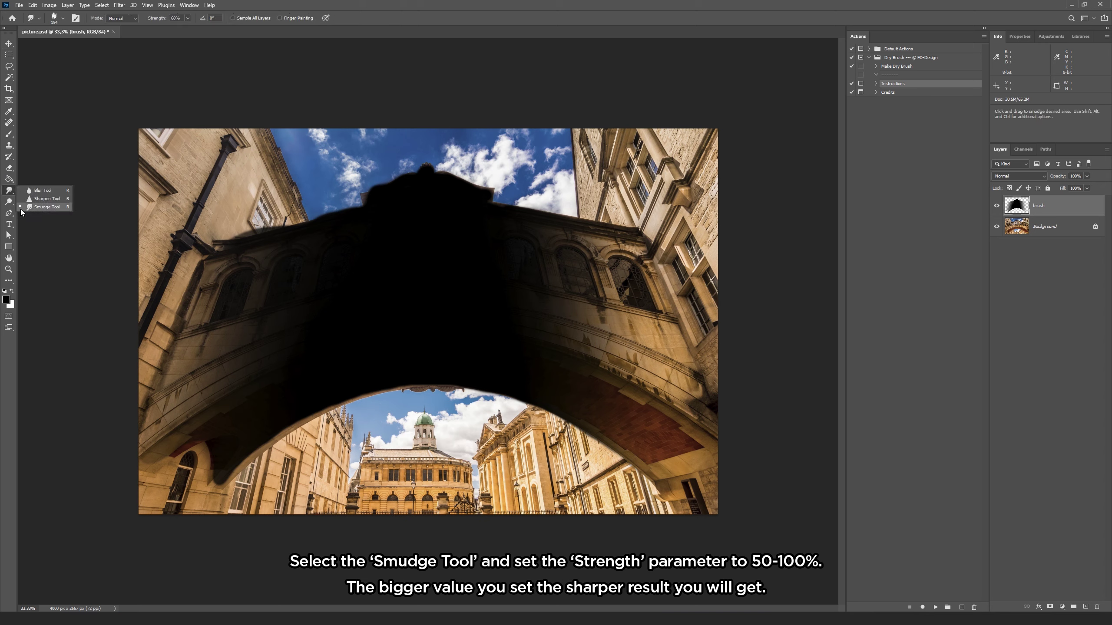
pyautogui.click(58, 209)
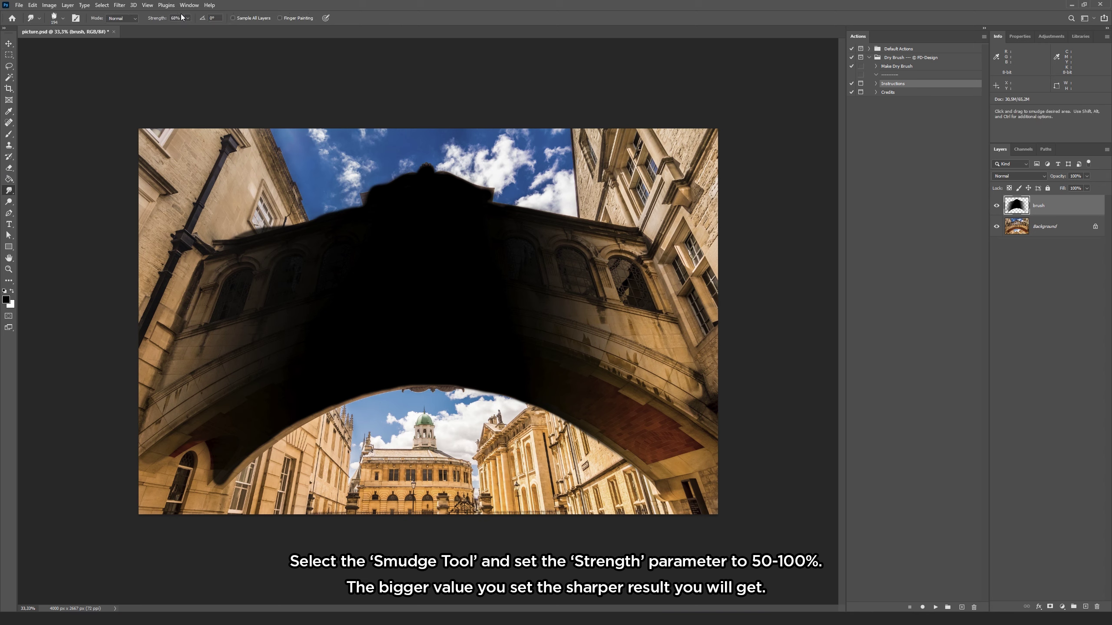
pyautogui.moveTo(182, 28); pyautogui.dragTo(186, 30)
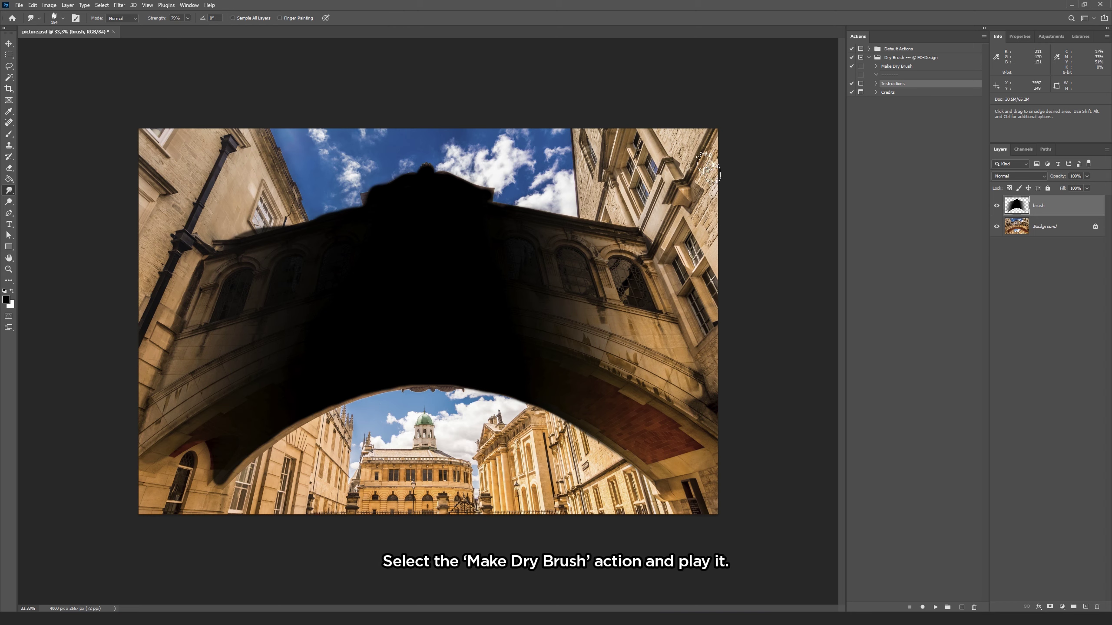
# - Run the Make Dry Brush action on the bridge photo and zoom in to 50%
pyautogui.click(920, 68)
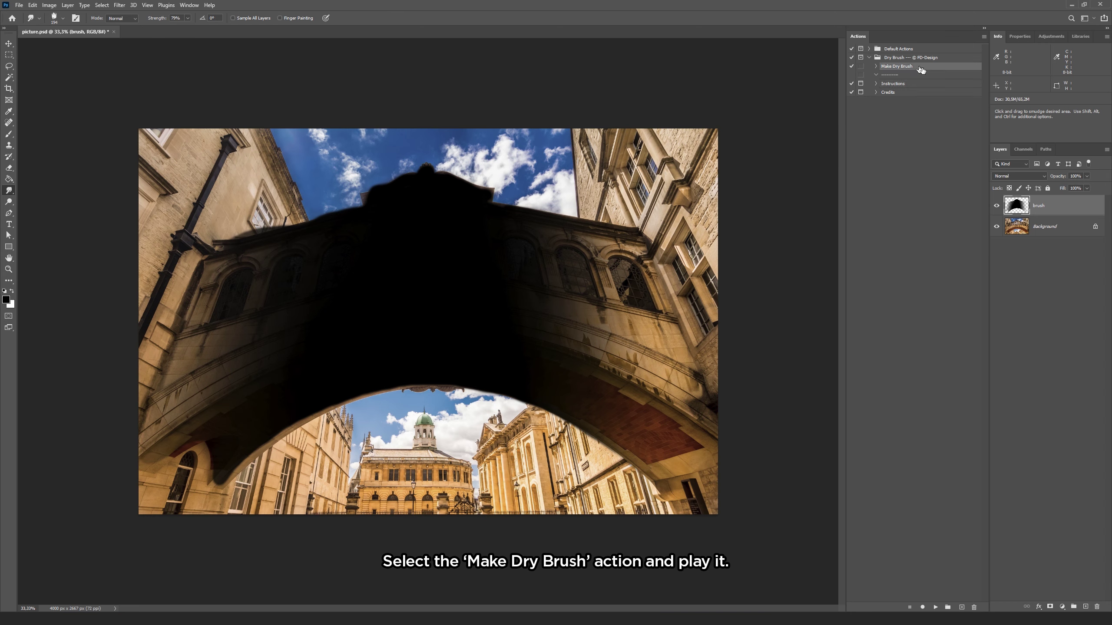
pyautogui.click(936, 607)
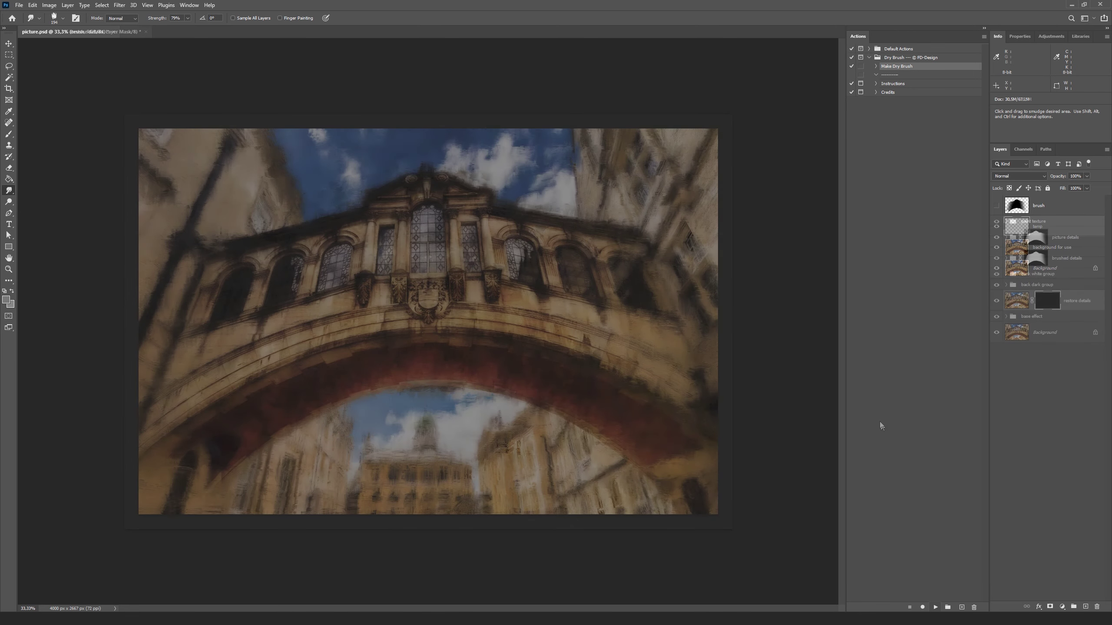
pyautogui.press('v')
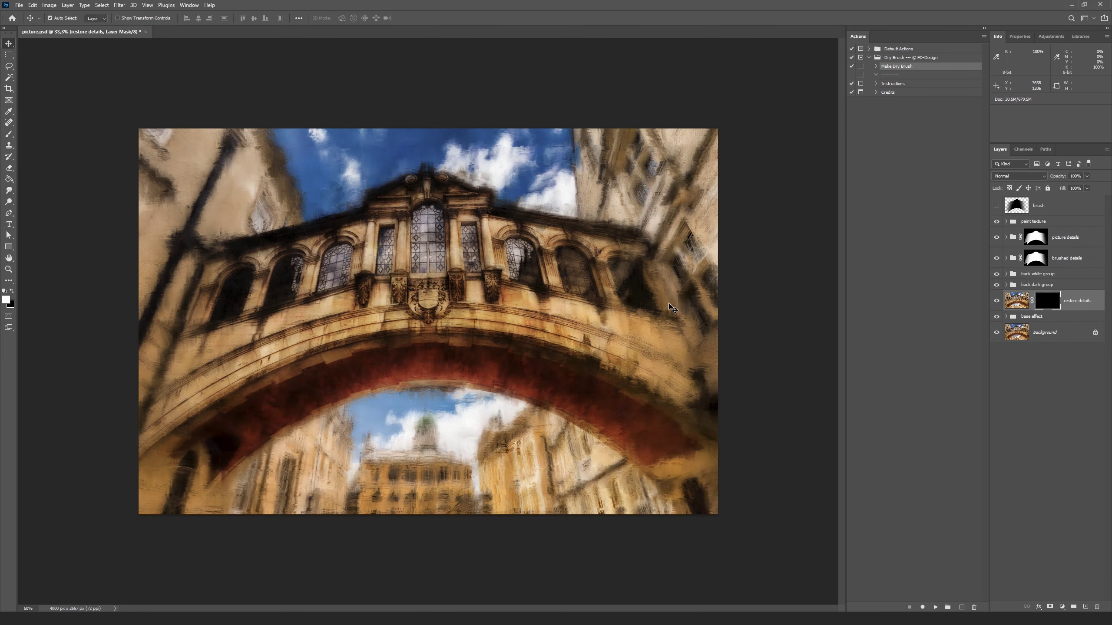
pyautogui.hotkey('ctrl', '+')
pyautogui.moveTo(503, 256); pyautogui.dragTo(445, 285)
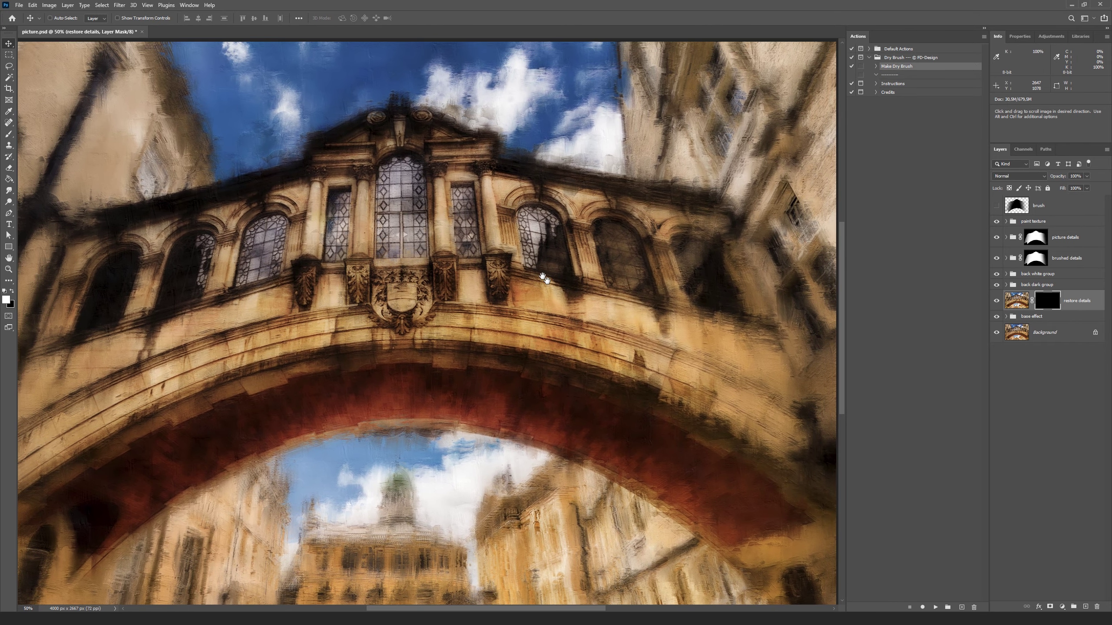
# - Set texture 2 fill to 77%, lower texture control fill, and collapse the paint texture group
pyautogui.moveTo(444, 284); pyautogui.dragTo(545, 283)
pyautogui.click(1056, 222)
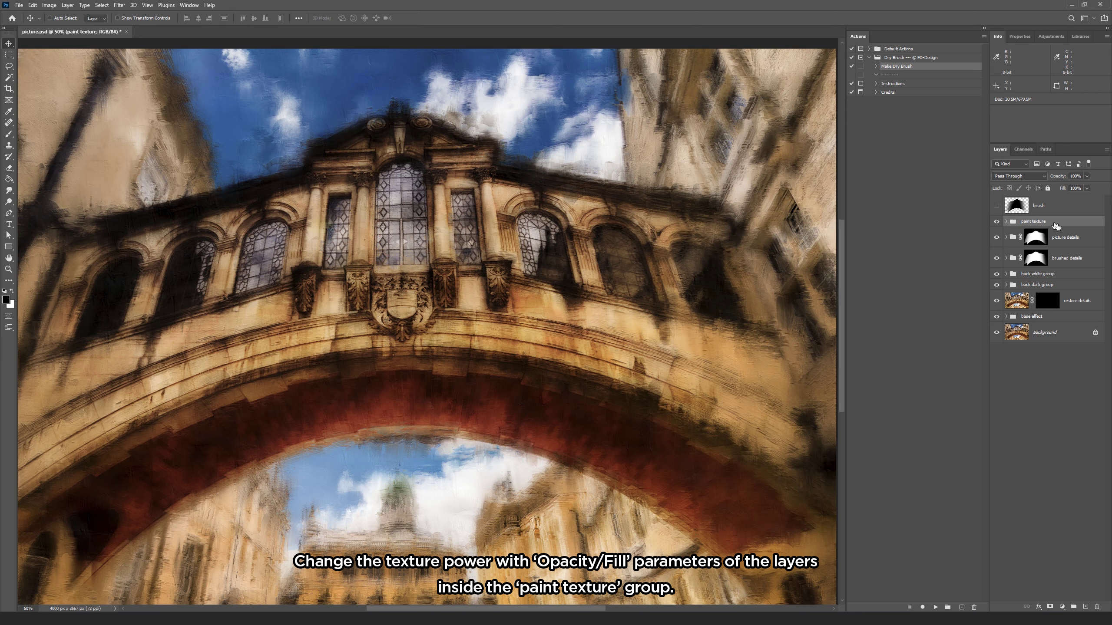
pyautogui.click(998, 222)
pyautogui.click(997, 222)
pyautogui.click(1006, 221)
pyautogui.click(996, 238)
pyautogui.click(996, 239)
pyautogui.moveTo(1077, 198); pyautogui.dragTo(1097, 199)
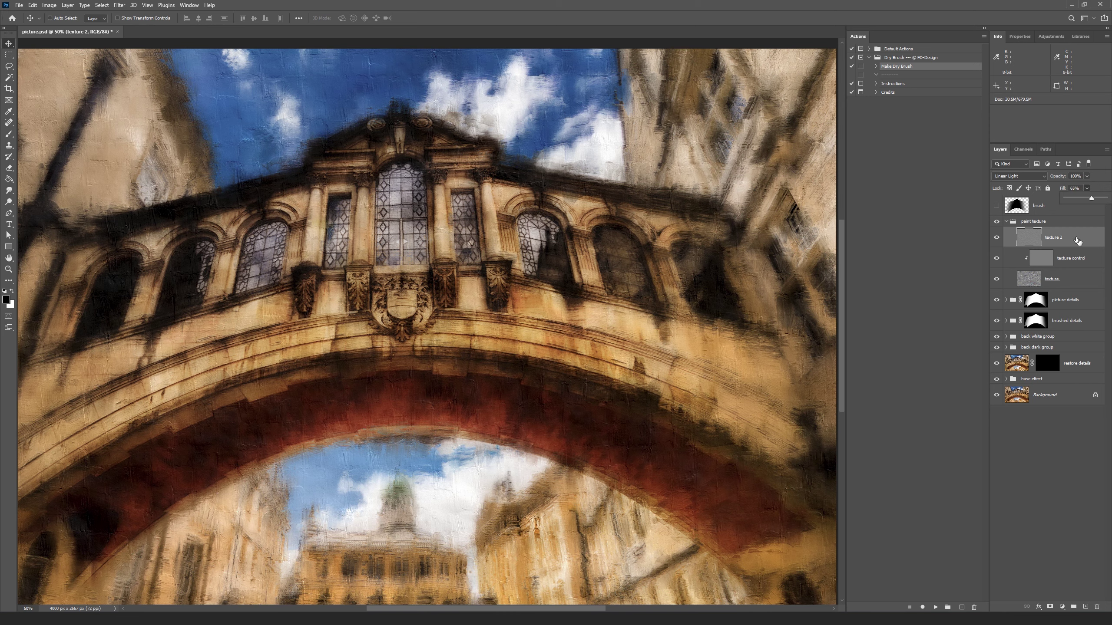
pyautogui.click(1083, 262)
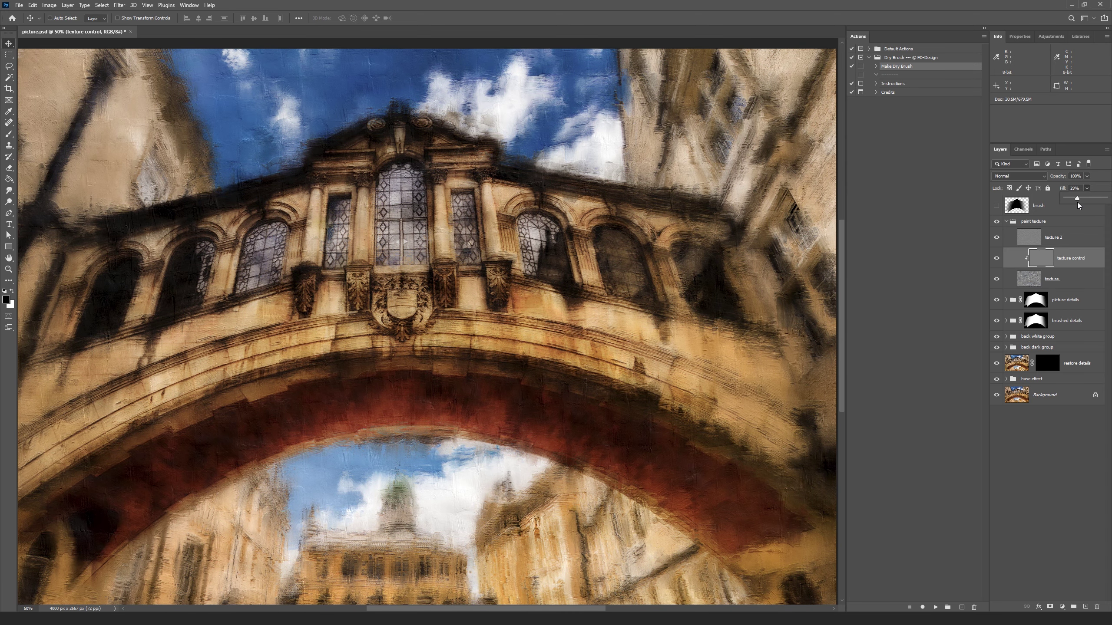
pyautogui.click(1006, 221)
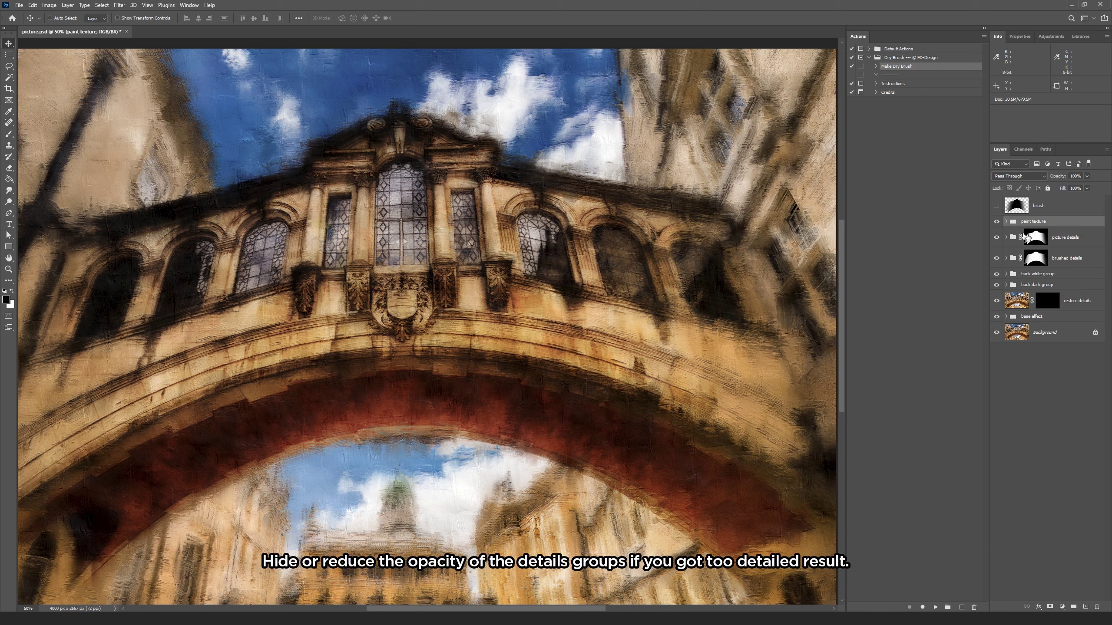
pyautogui.click(1075, 242)
pyautogui.click(997, 238)
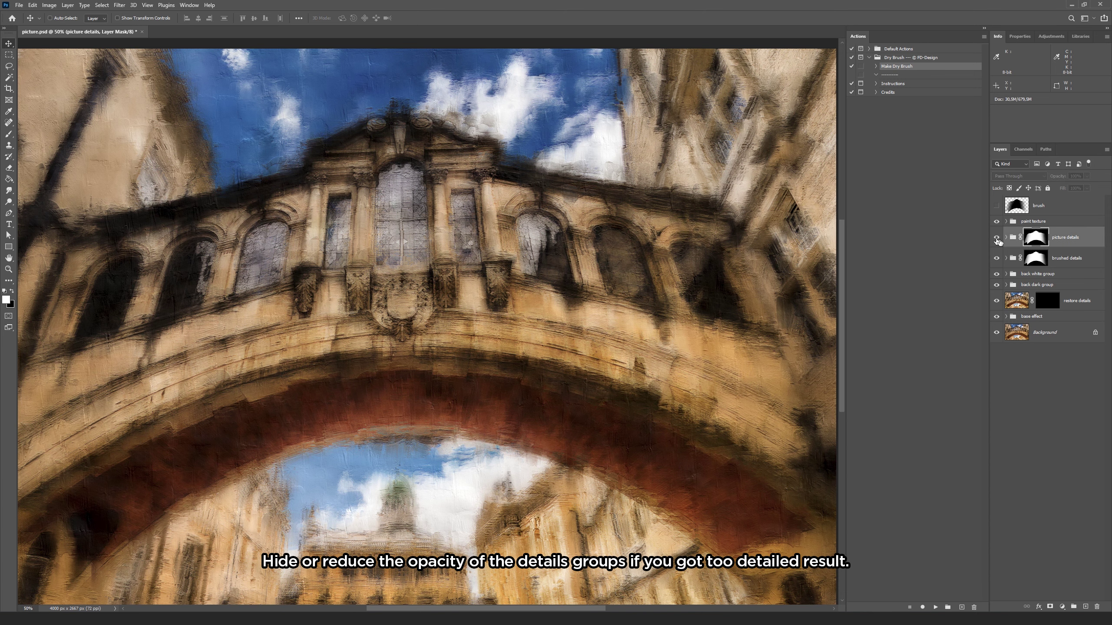
pyautogui.click(997, 239)
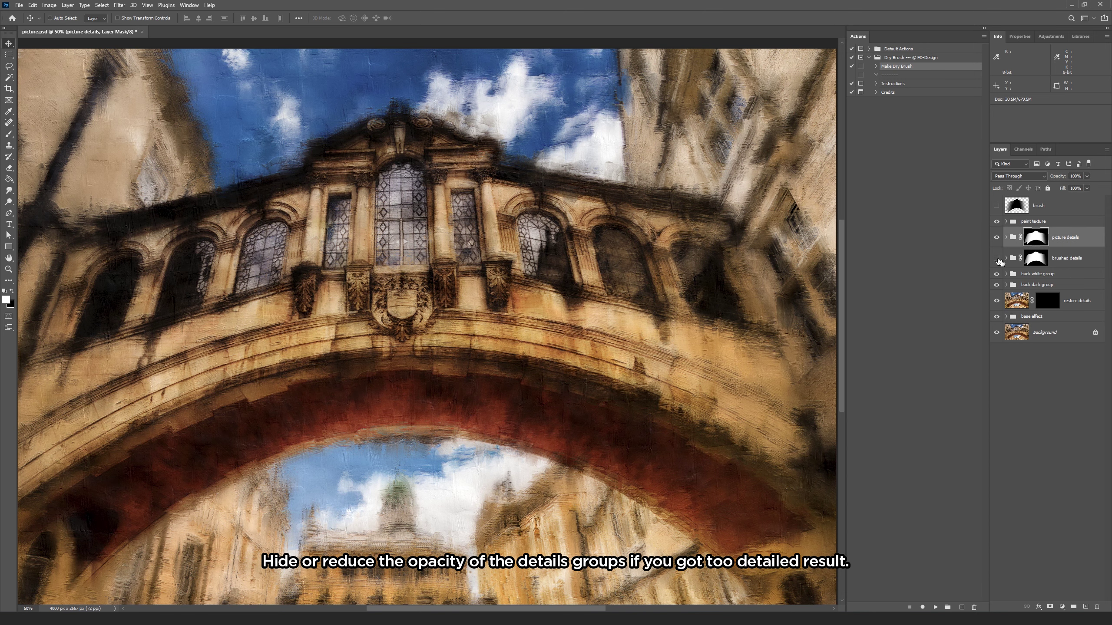
pyautogui.click(996, 259)
pyautogui.click(997, 238)
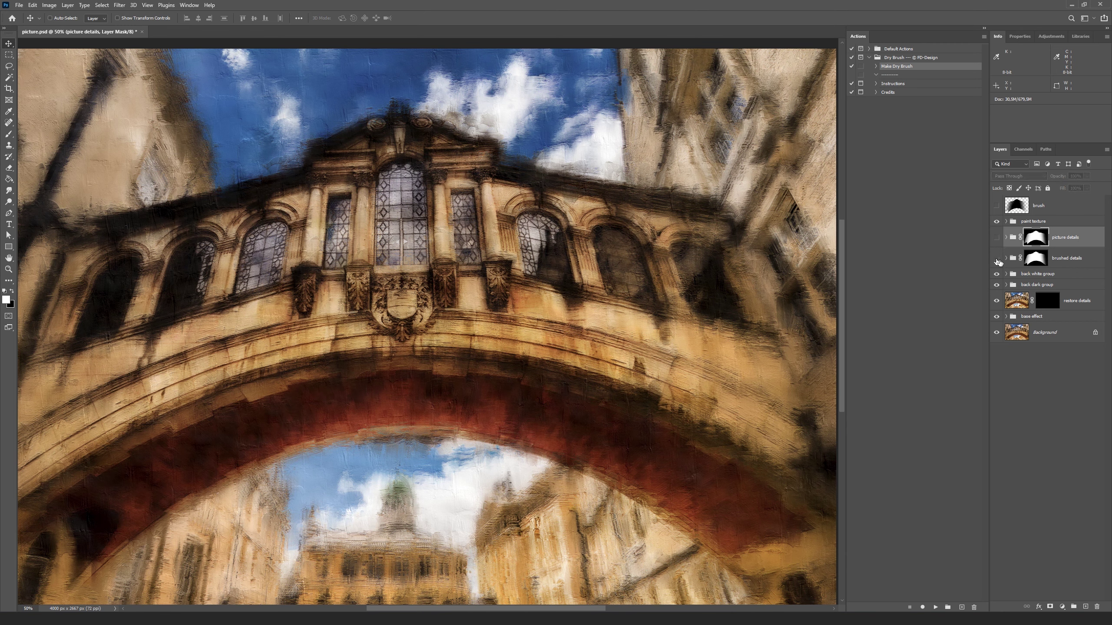
pyautogui.click(997, 260)
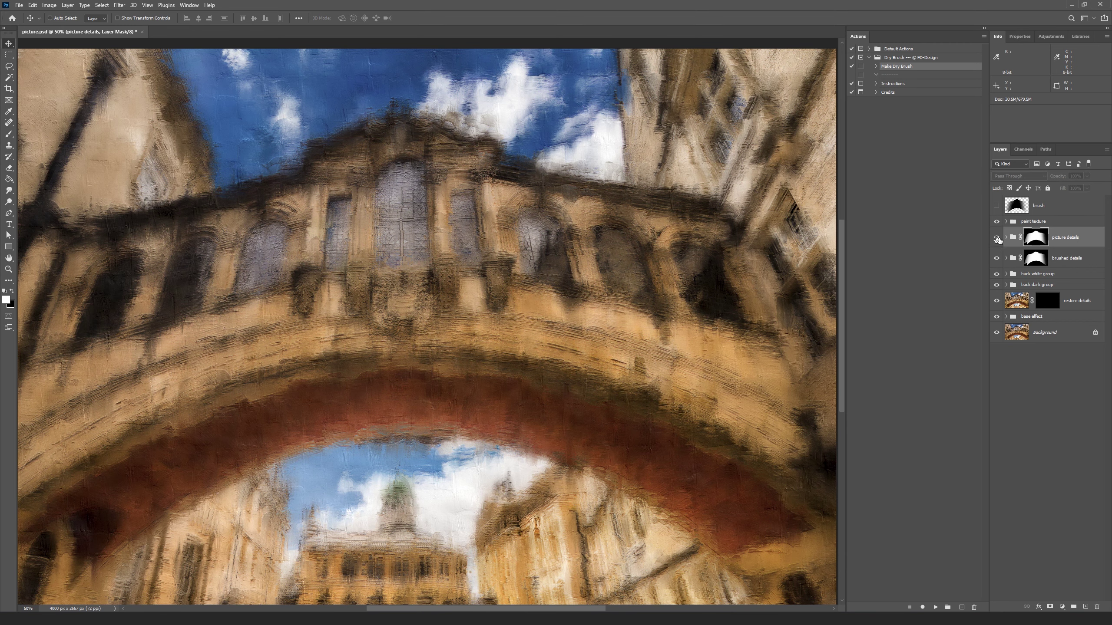
pyautogui.click(998, 239)
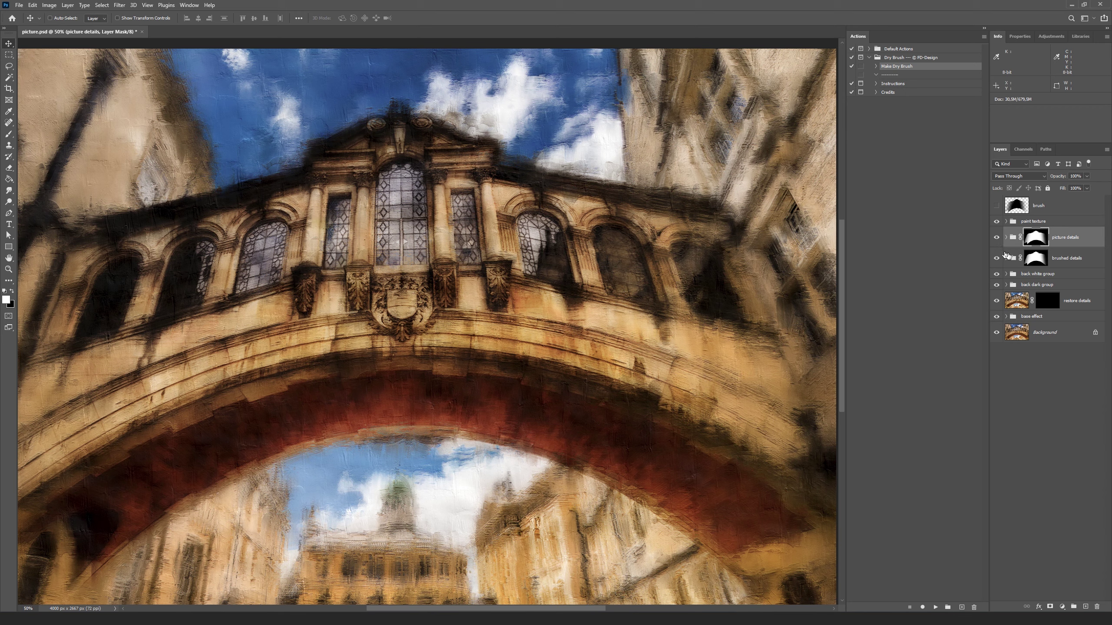
pyautogui.click(1042, 275)
pyautogui.click(997, 274)
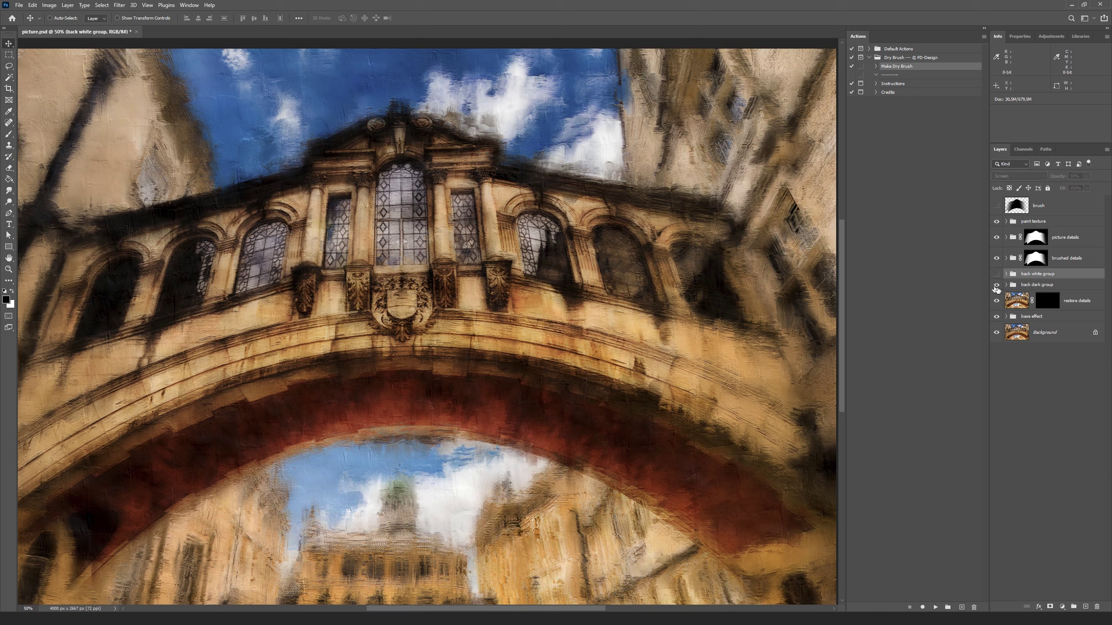
pyautogui.click(997, 275)
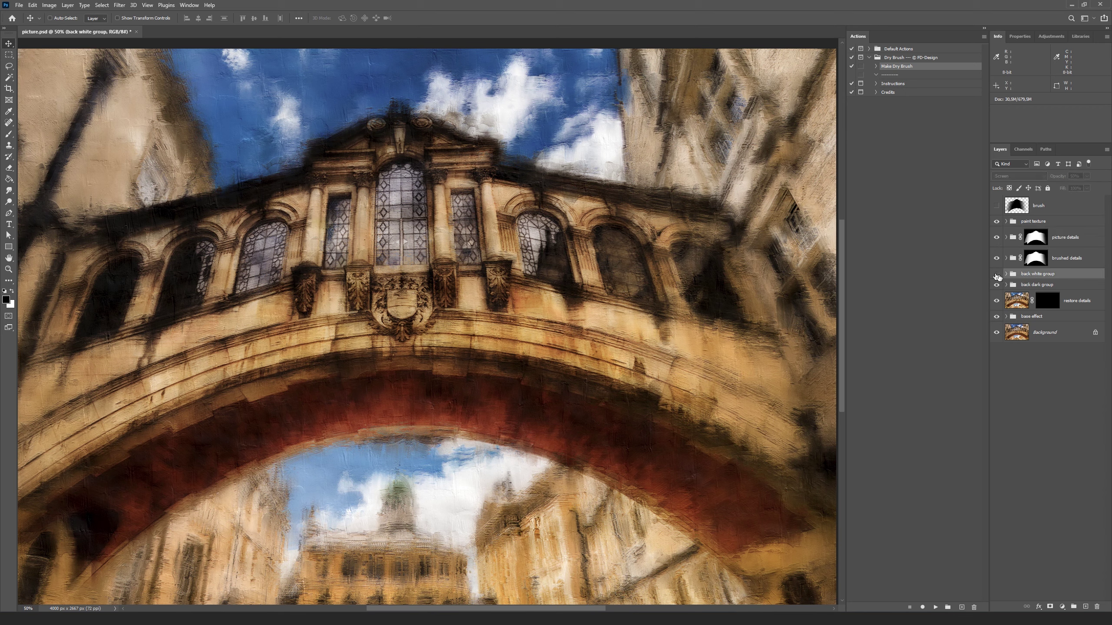
pyautogui.click(997, 274)
pyautogui.click(997, 275)
pyautogui.click(997, 286)
pyautogui.click(998, 285)
pyautogui.click(1048, 300)
pyautogui.press('x')
pyautogui.moveTo(581, 313); pyautogui.dragTo(640, 275)
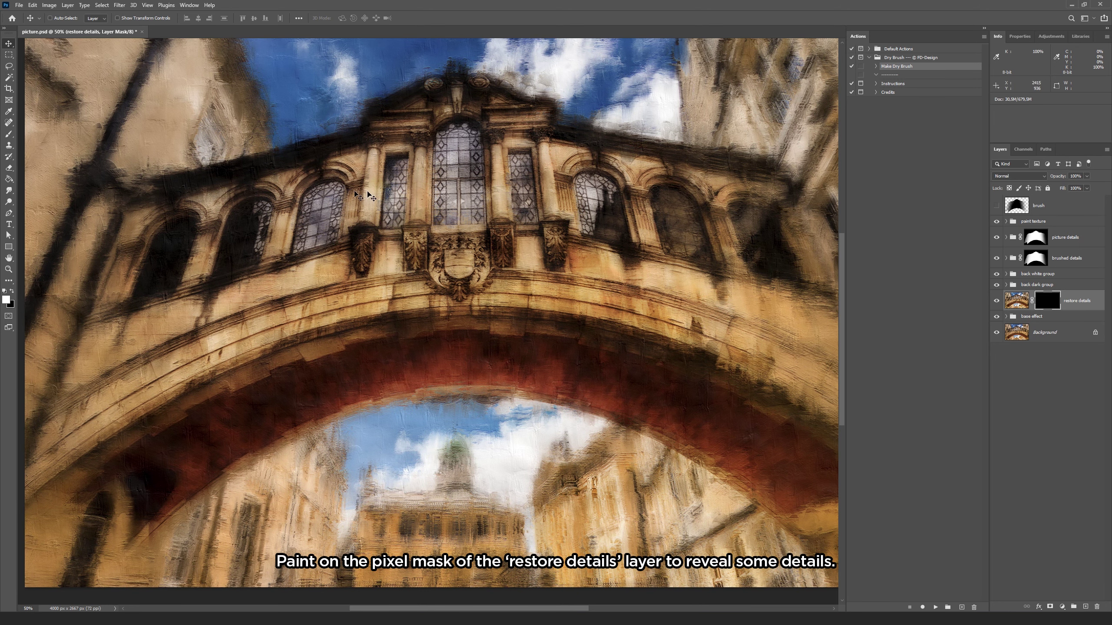
# - Switch to the Brush tool using the 114_FD_Smudge_2 preset from Dry Brush Brushes
pyautogui.click(8, 136)
pyautogui.rightClick(613, 206)
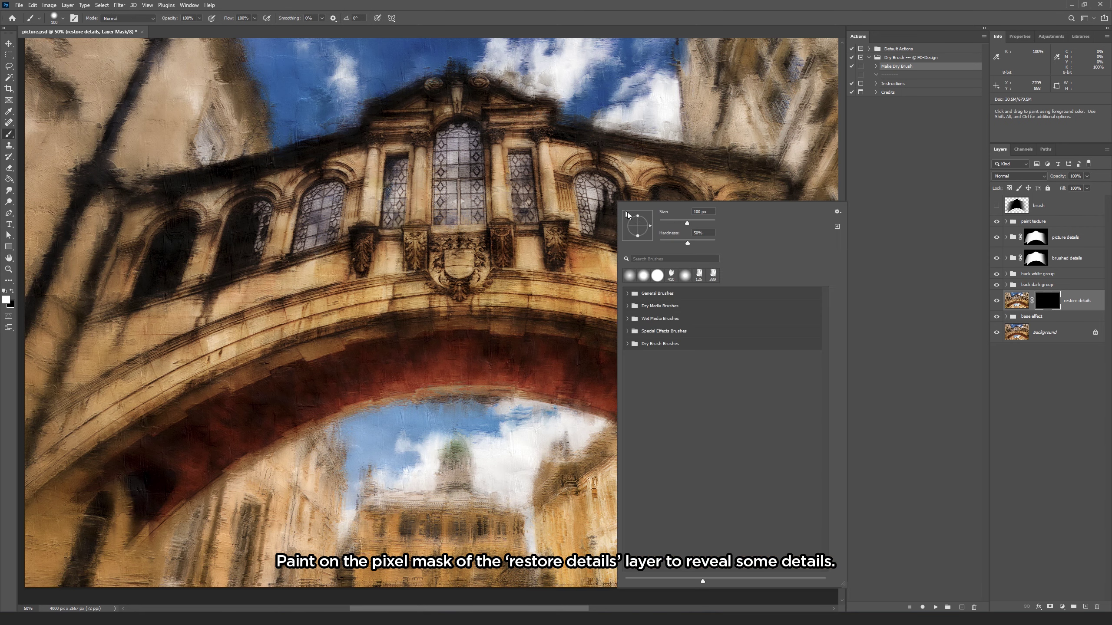
pyautogui.click(635, 346)
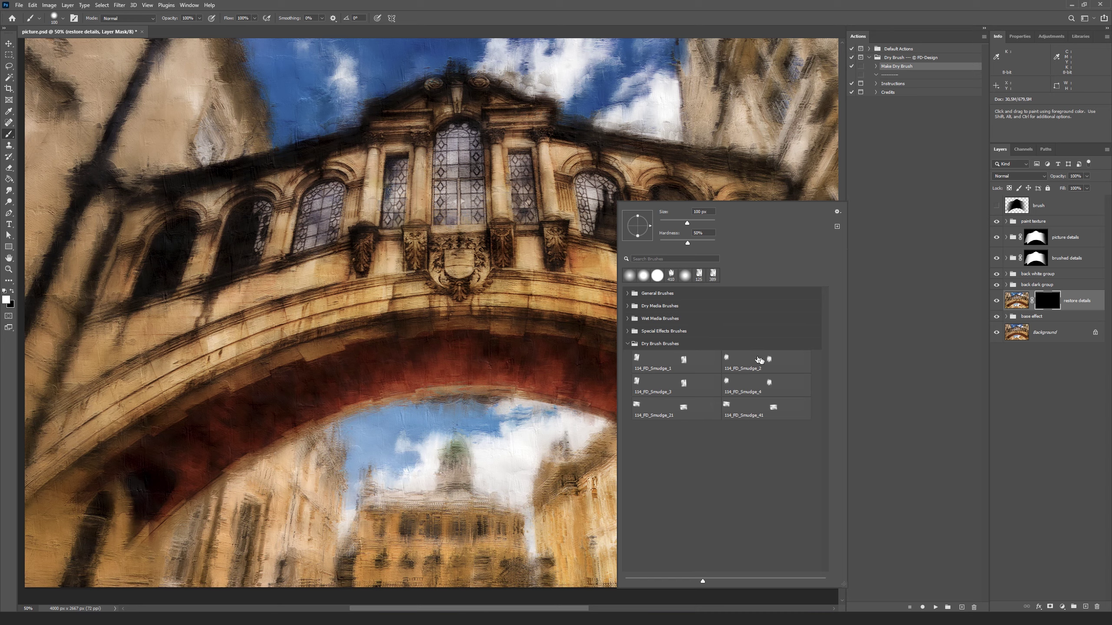
pyautogui.click(781, 368)
pyautogui.press('Return')
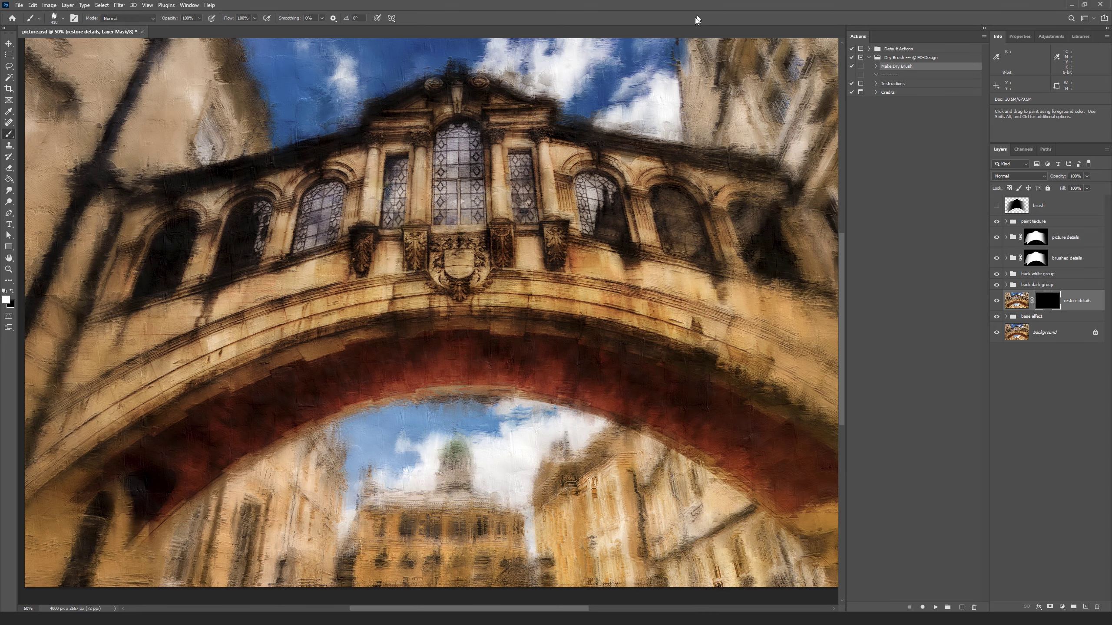
# - Restore detail in the three arched windows, then undo the tower and building strokes
pyautogui.moveTo(470, 185); pyautogui.dragTo(464, 193)
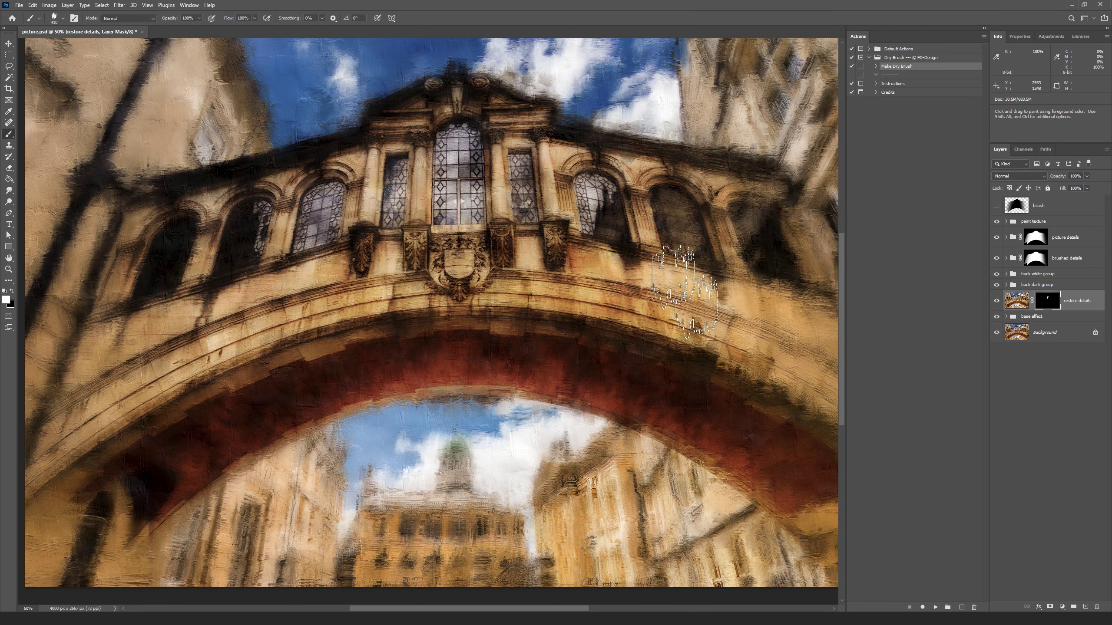
pyautogui.moveTo(681, 250); pyautogui.dragTo(685, 245)
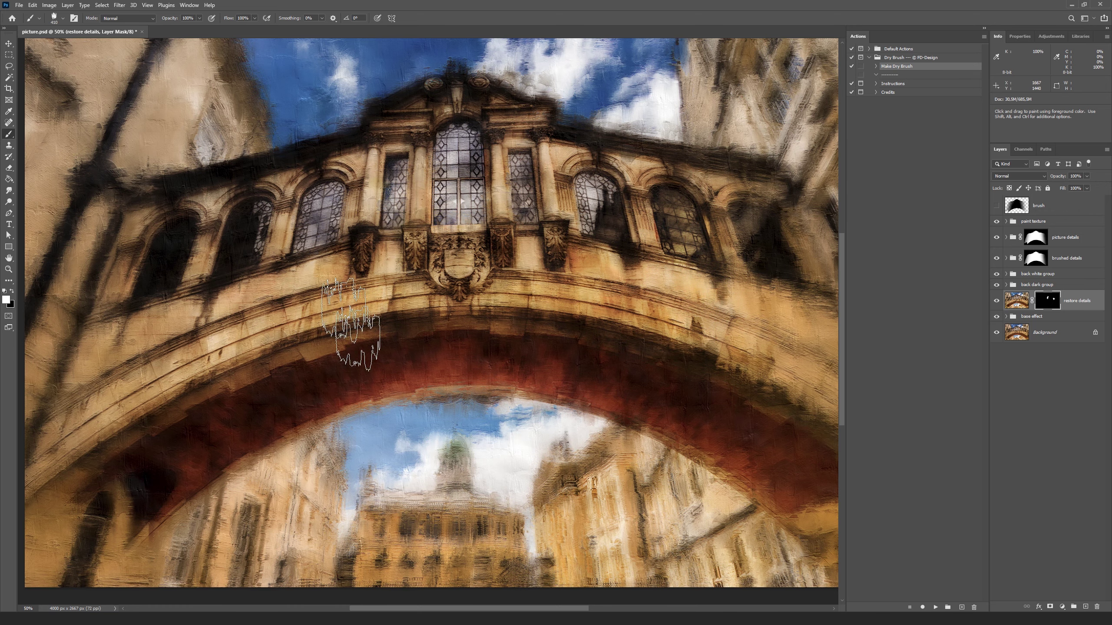
pyautogui.moveTo(261, 254); pyautogui.dragTo(257, 250)
pyautogui.moveTo(460, 477); pyautogui.dragTo(466, 486)
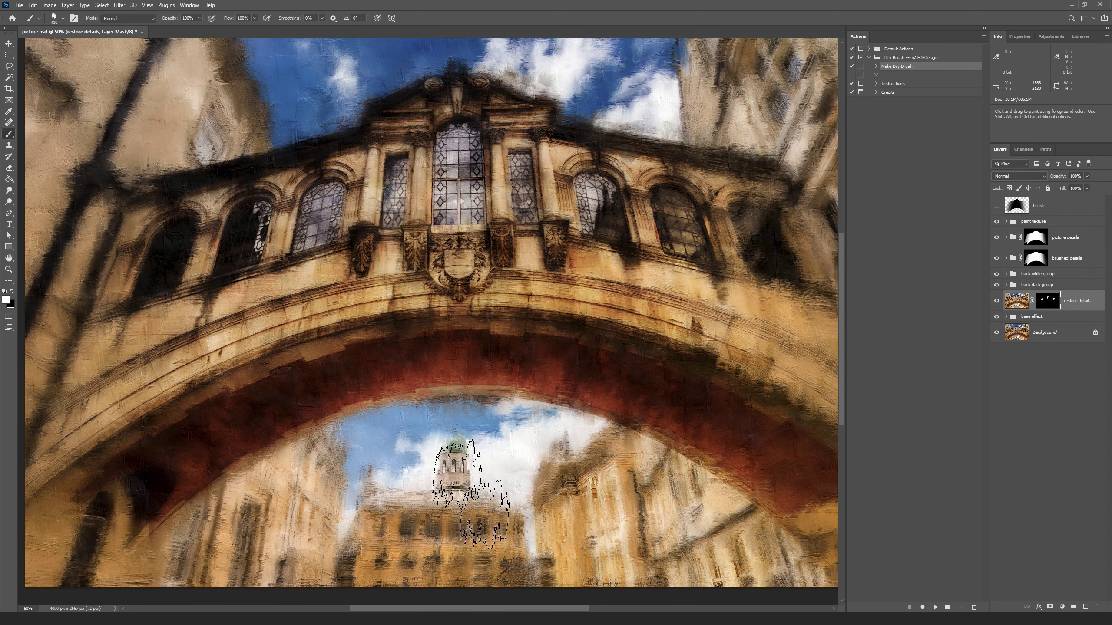
pyautogui.moveTo(468, 543); pyautogui.dragTo(407, 525)
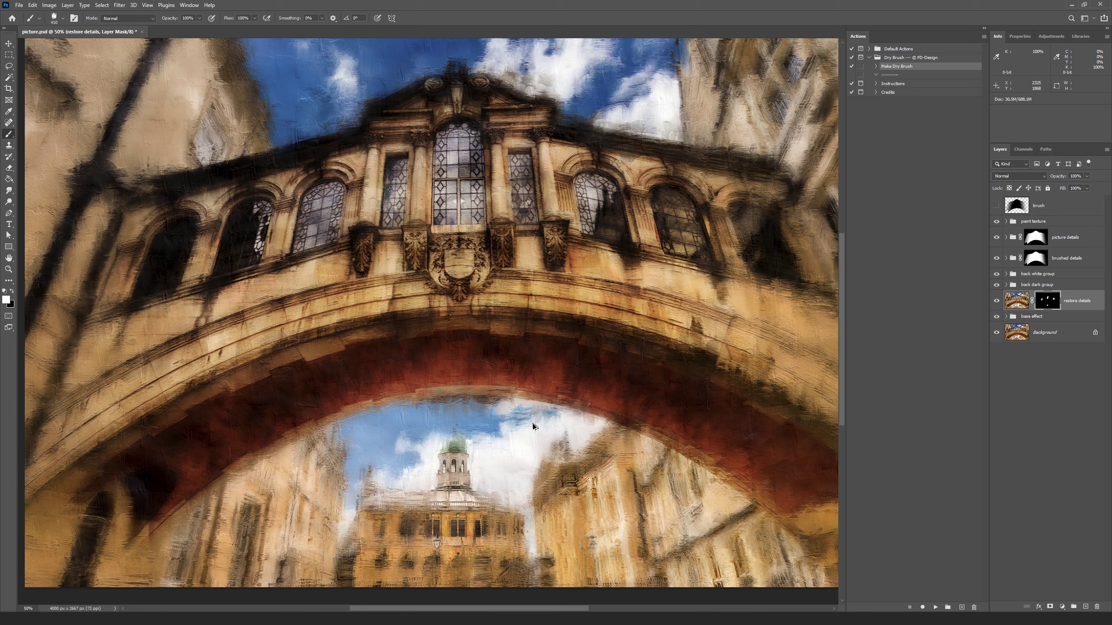
pyautogui.hotkey('ctrl', 'z')
pyautogui.hotkey('ctrl', 'z')
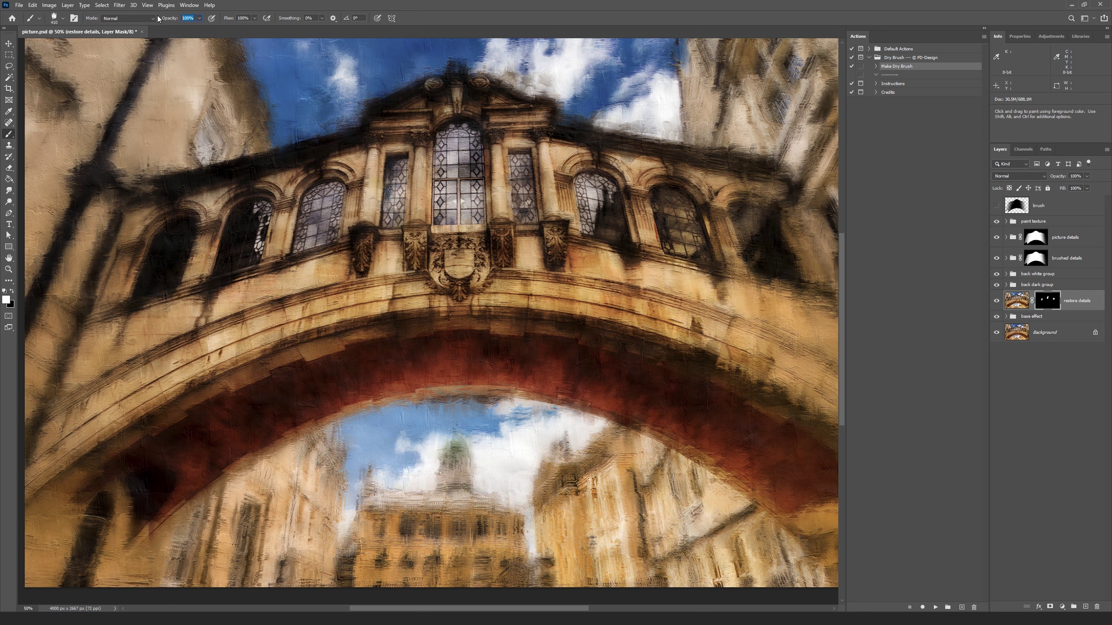
pyautogui.write('50')
# - Repaint the domed tower and building below it at 50% brush opacity
pyautogui.press('Return')
pyautogui.moveTo(451, 452); pyautogui.dragTo(468, 482)
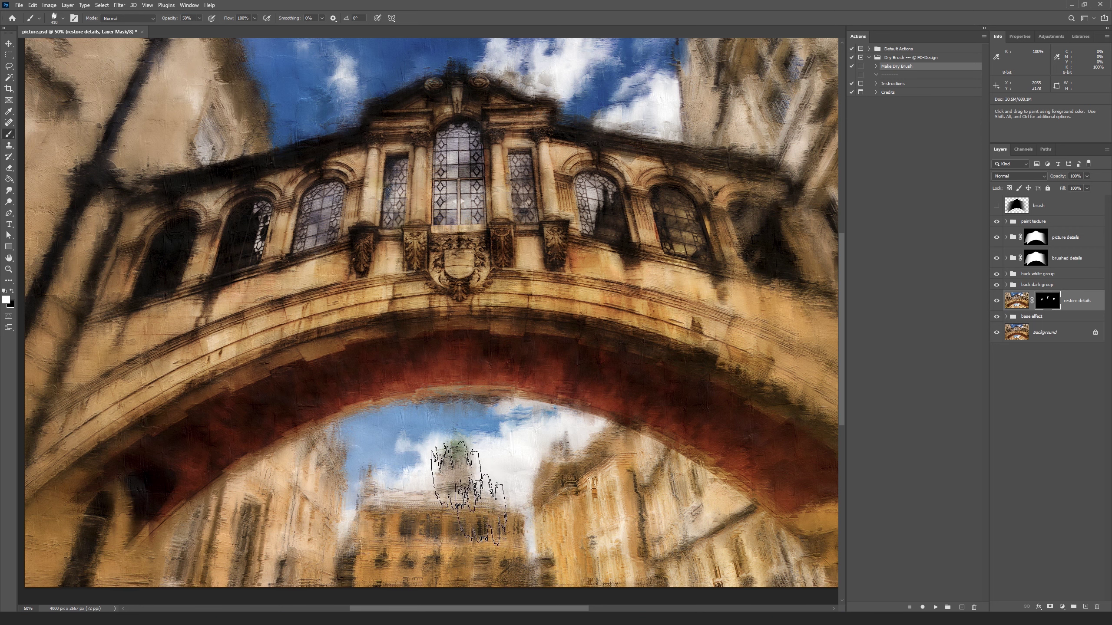
pyautogui.moveTo(508, 561); pyautogui.dragTo(501, 565)
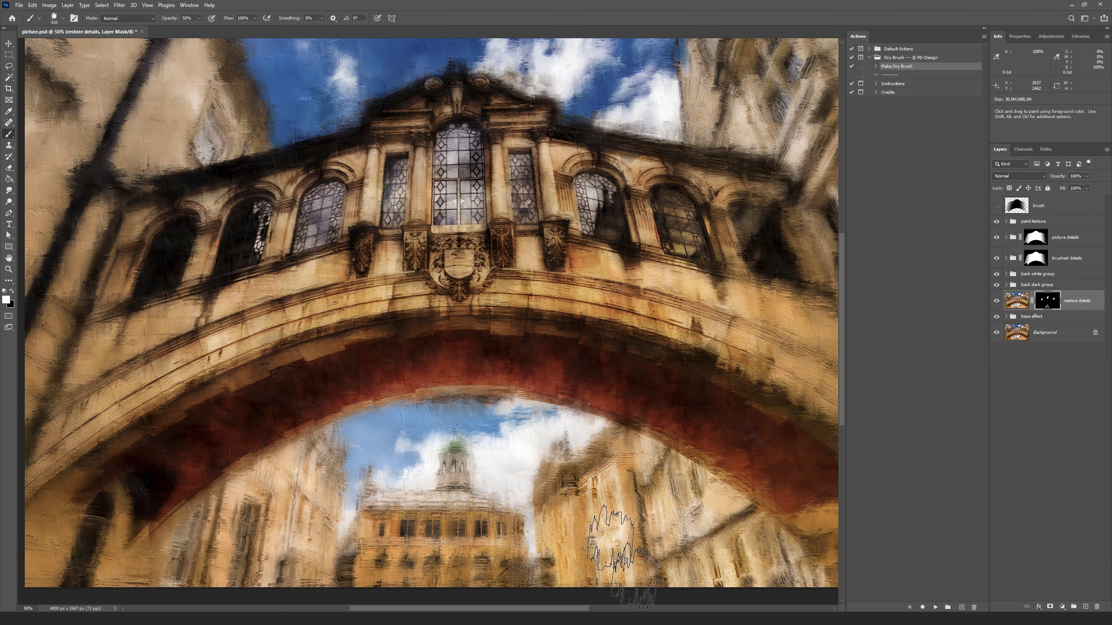
pyautogui.moveTo(494, 270); pyautogui.dragTo(523, 372)
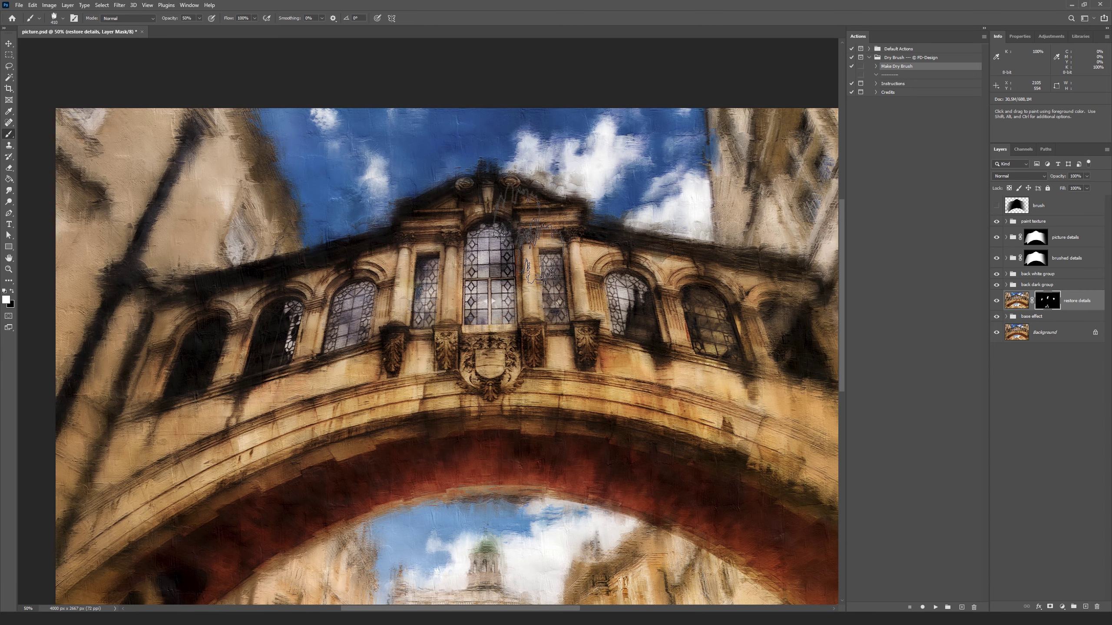
# - Reveal detail in the pediment ornament, corbels and arch stonework, then recentre the painting
pyautogui.moveTo(510, 202)
pyautogui.mouseDown()
pyautogui.moveTo(556, 253)
pyautogui.moveTo(594, 239)
pyautogui.mouseUp()
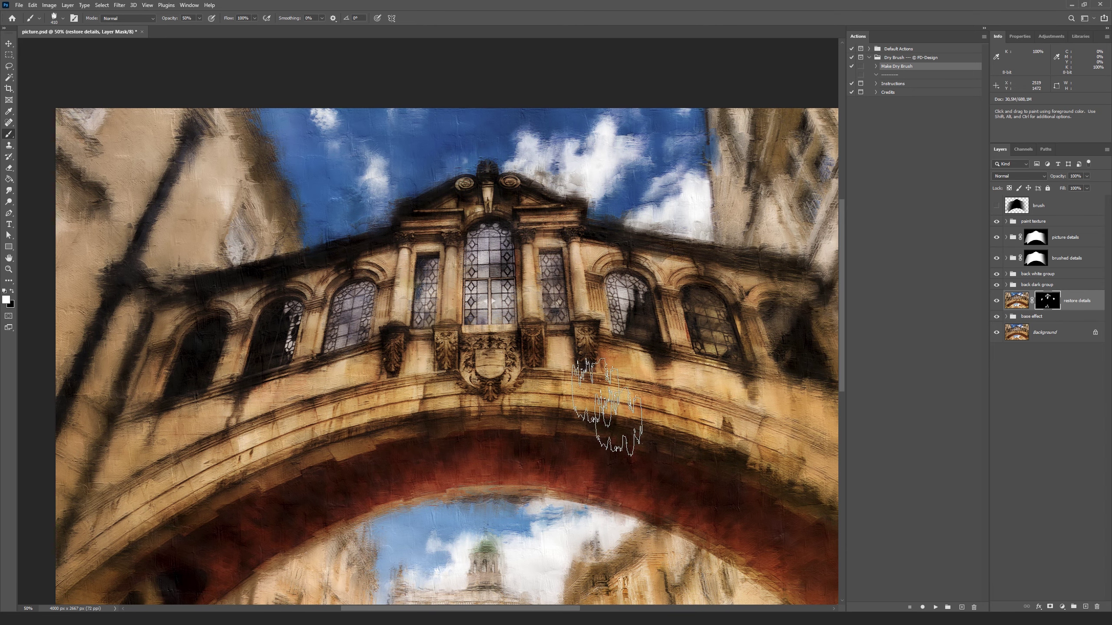
pyautogui.moveTo(402, 377)
pyautogui.mouseDown()
pyautogui.moveTo(520, 434)
pyautogui.moveTo(552, 386)
pyautogui.moveTo(525, 385)
pyautogui.moveTo(739, 422)
pyautogui.mouseUp()
pyautogui.moveTo(662, 385)
pyautogui.mouseDown()
pyautogui.moveTo(542, 305)
pyautogui.moveTo(606, 278)
pyautogui.mouseUp()
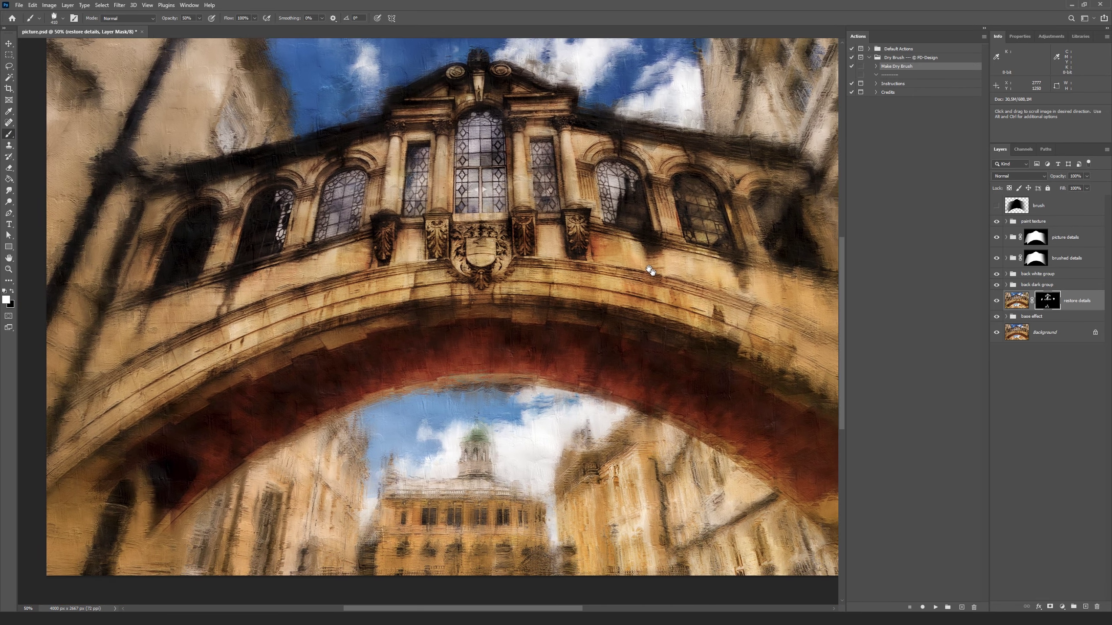
pyautogui.press('v')
pyautogui.moveTo(583, 322); pyautogui.dragTo(666, 400)
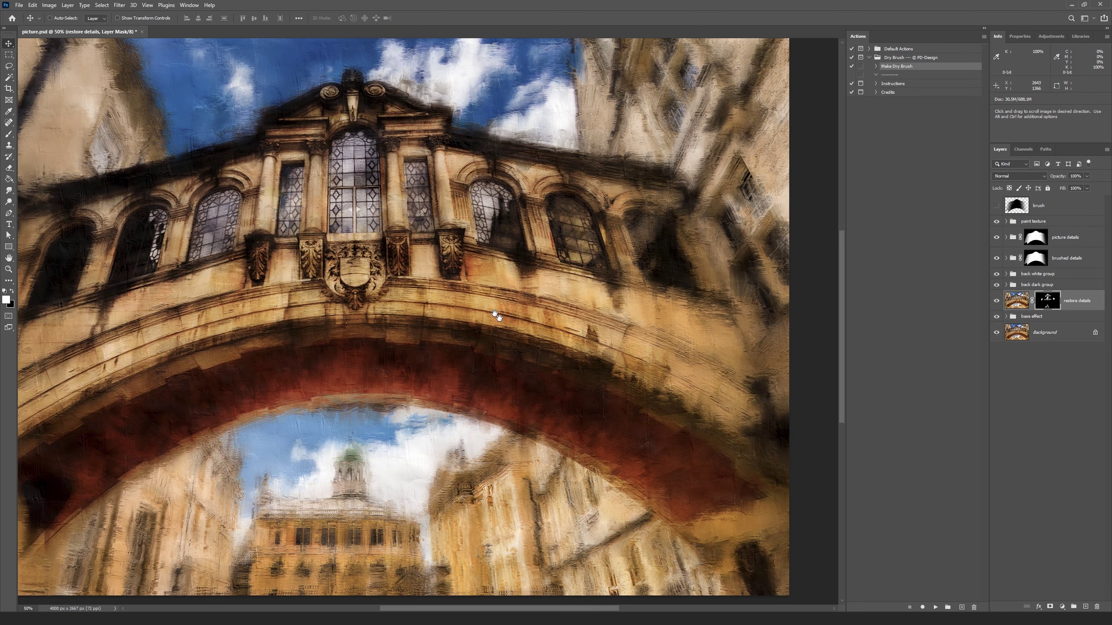
pyautogui.press('Tab')
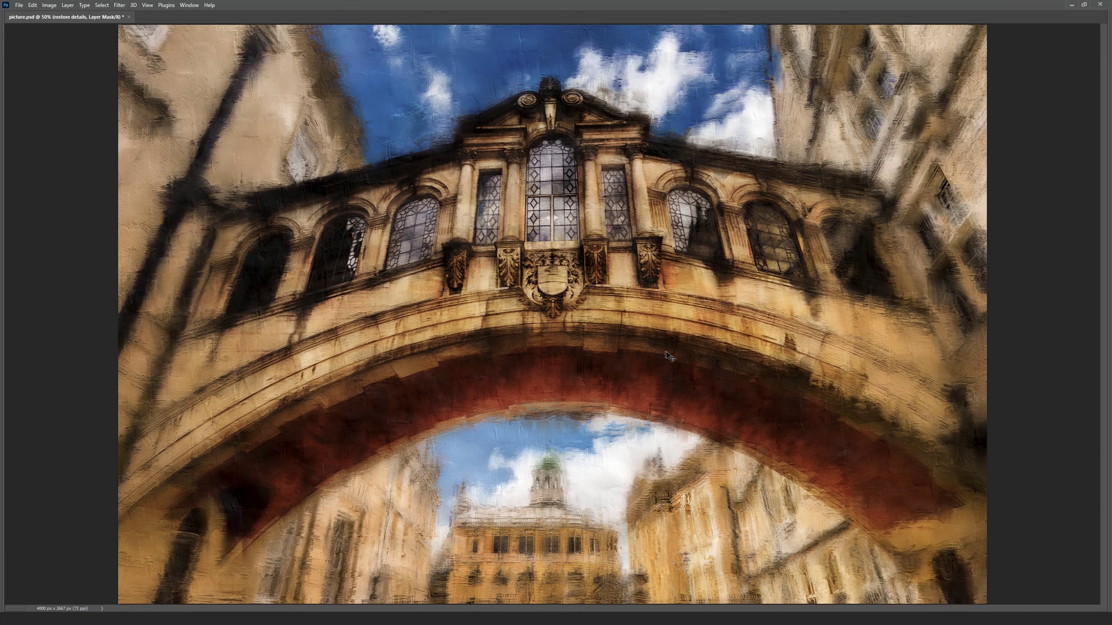